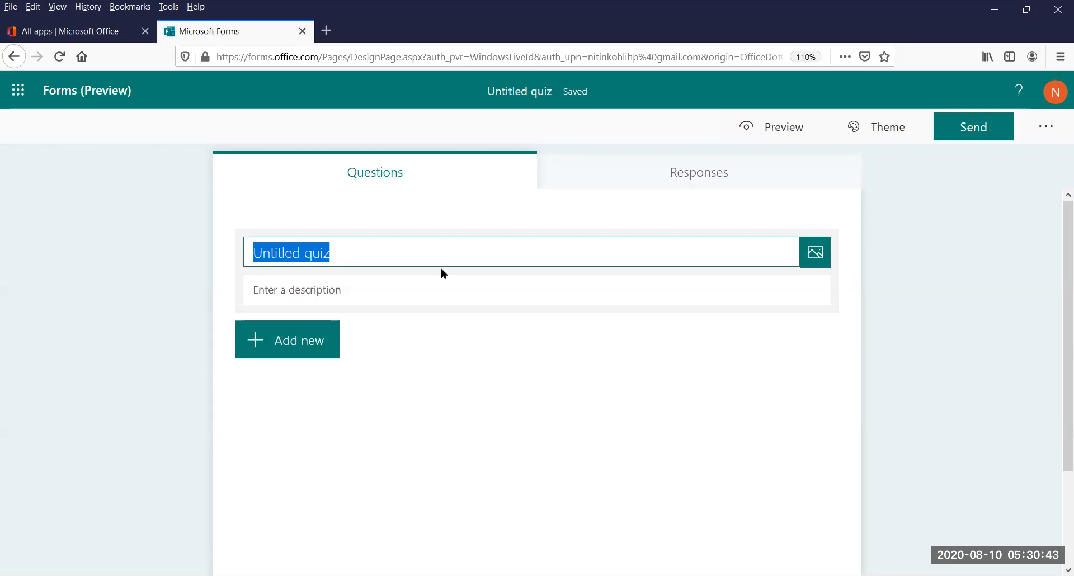
Title the quiz "Complex question Jump station"
text(Comp)
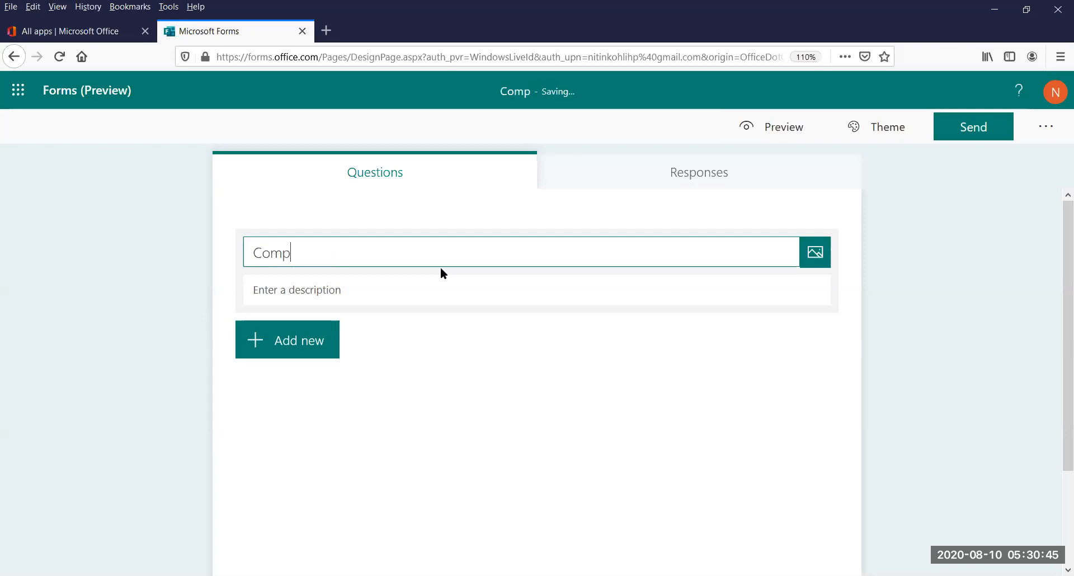
text(lex)
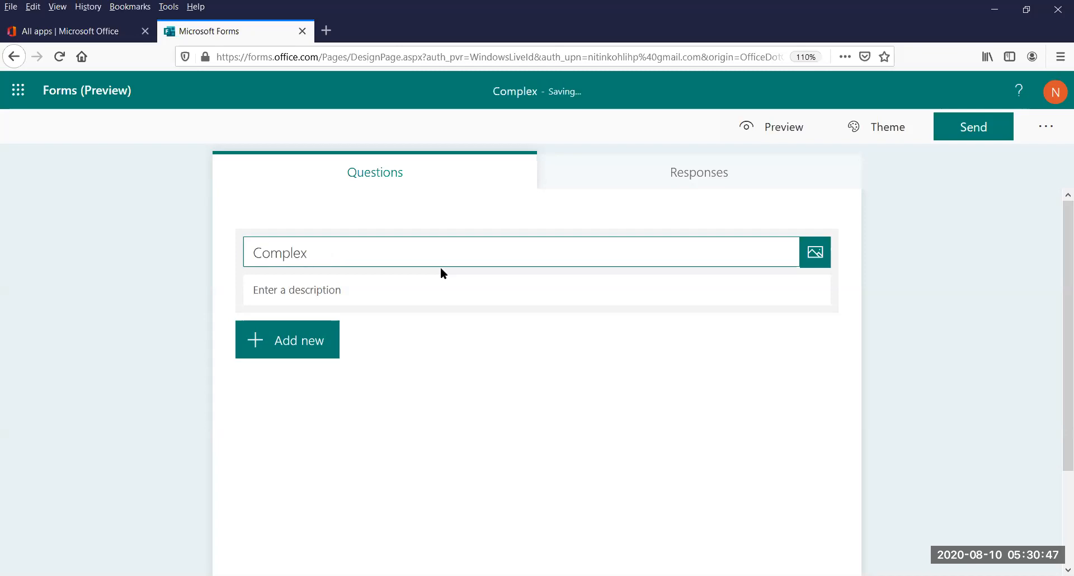
text( question)
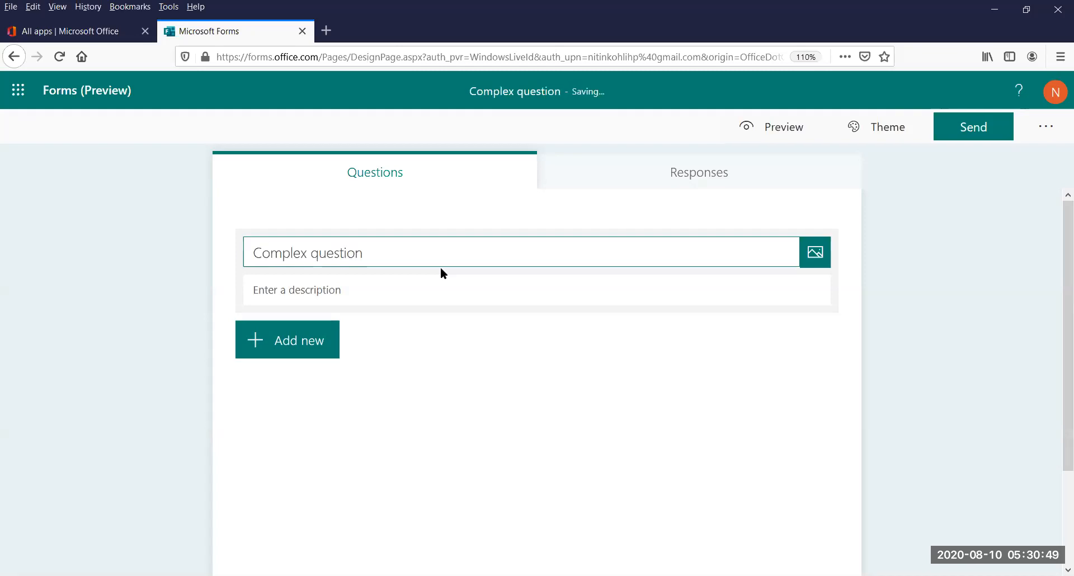
text( Jump station)
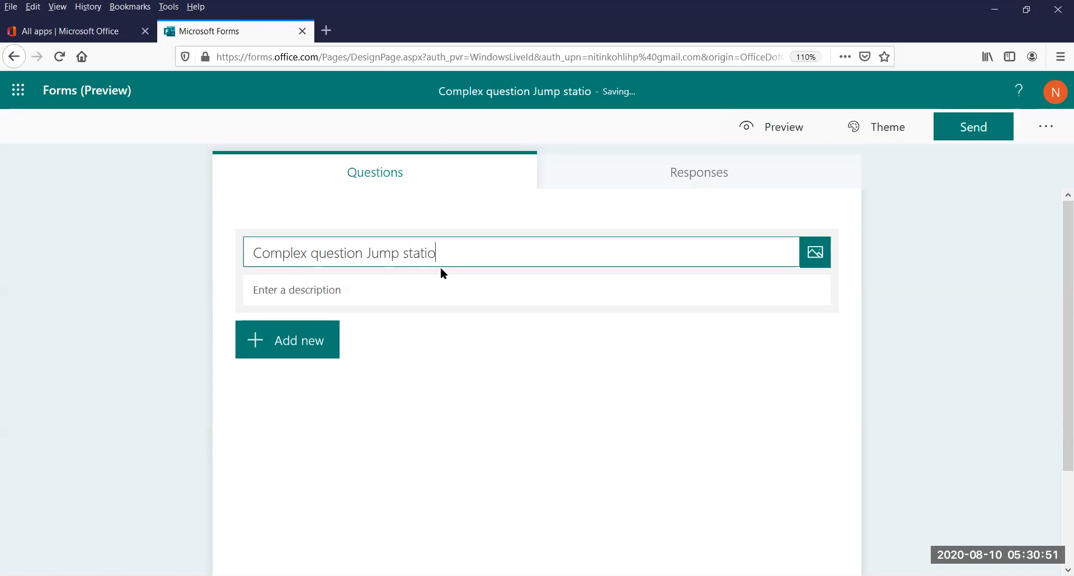
Add a choice question to the quiz worded "Do you knows today's date?"
click(297, 347)
click(319, 341)
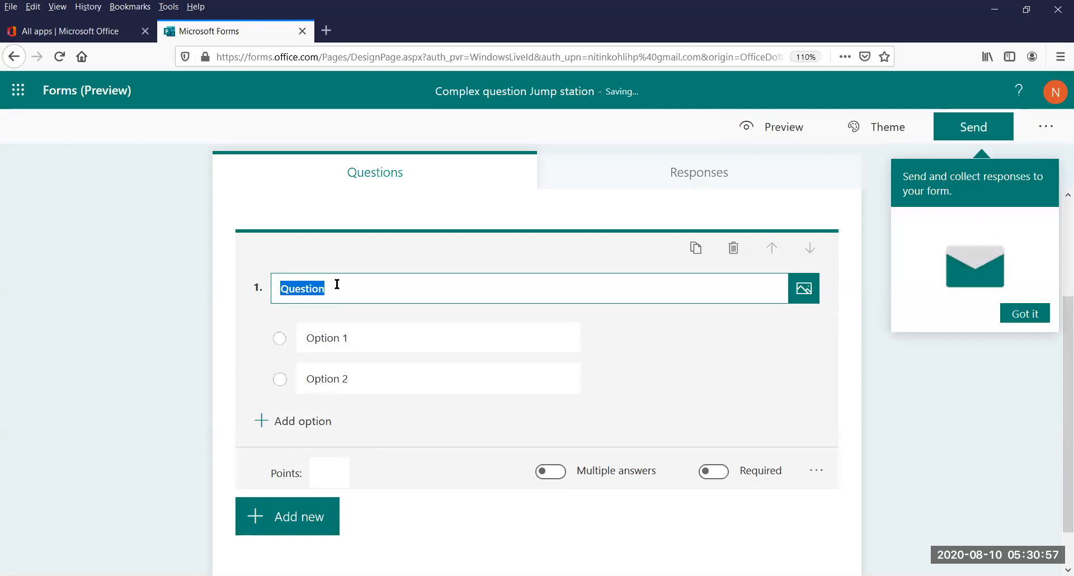
text(Do you)
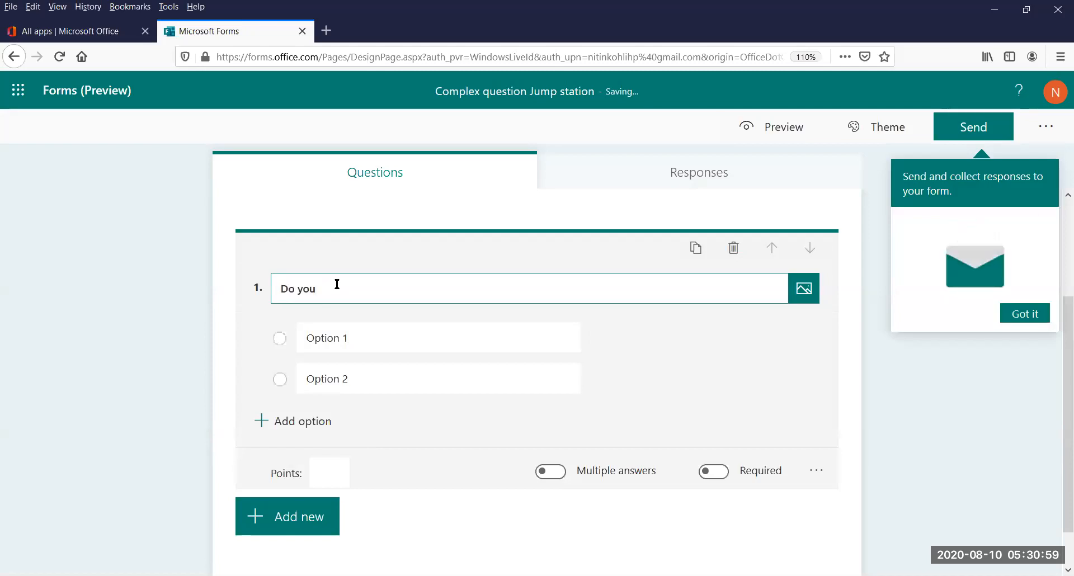
text( knows)
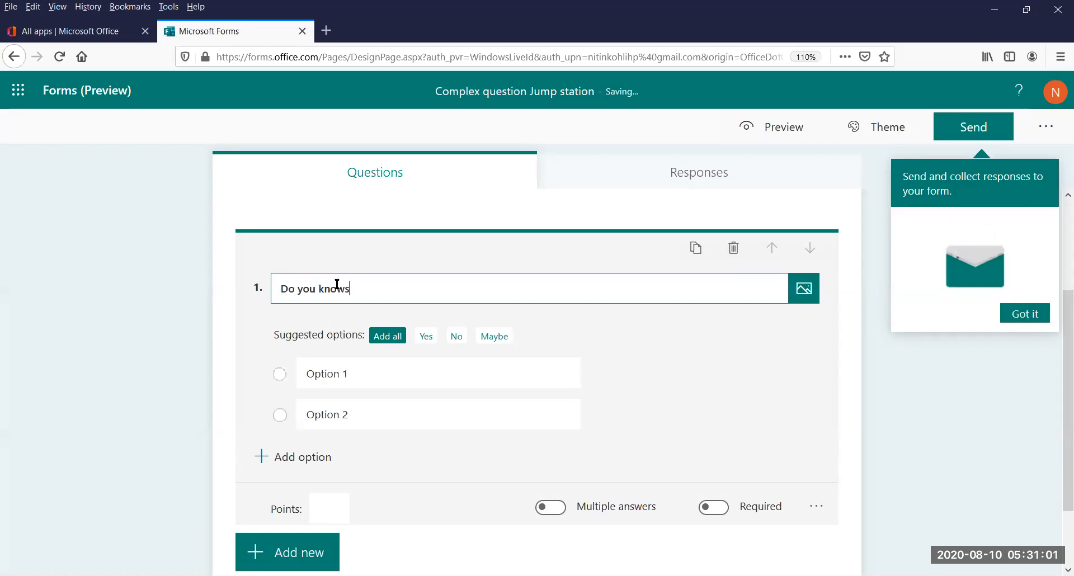
text( today's date:)
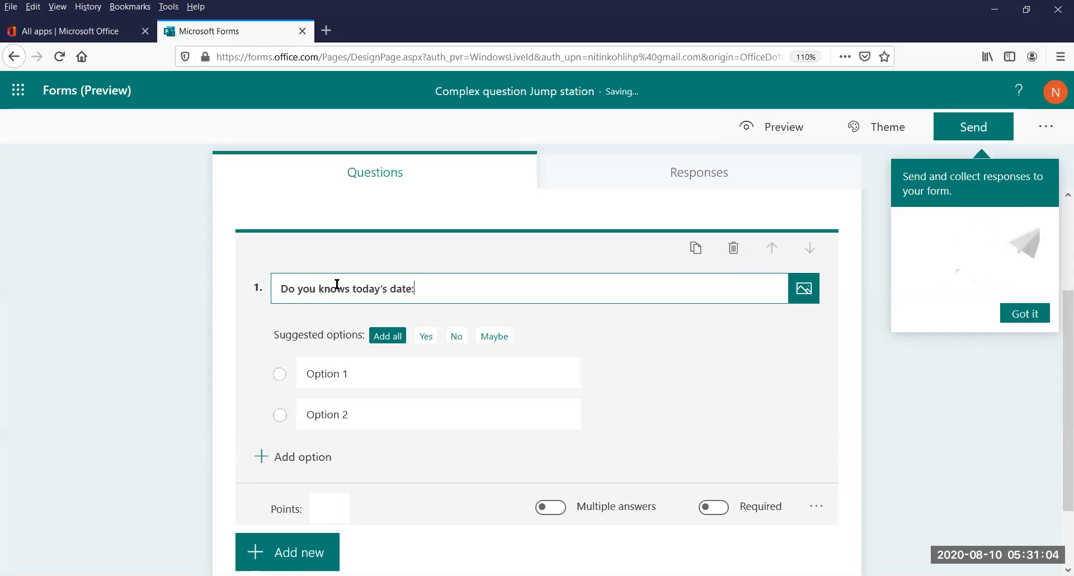
key(BackSpace)
text(?)
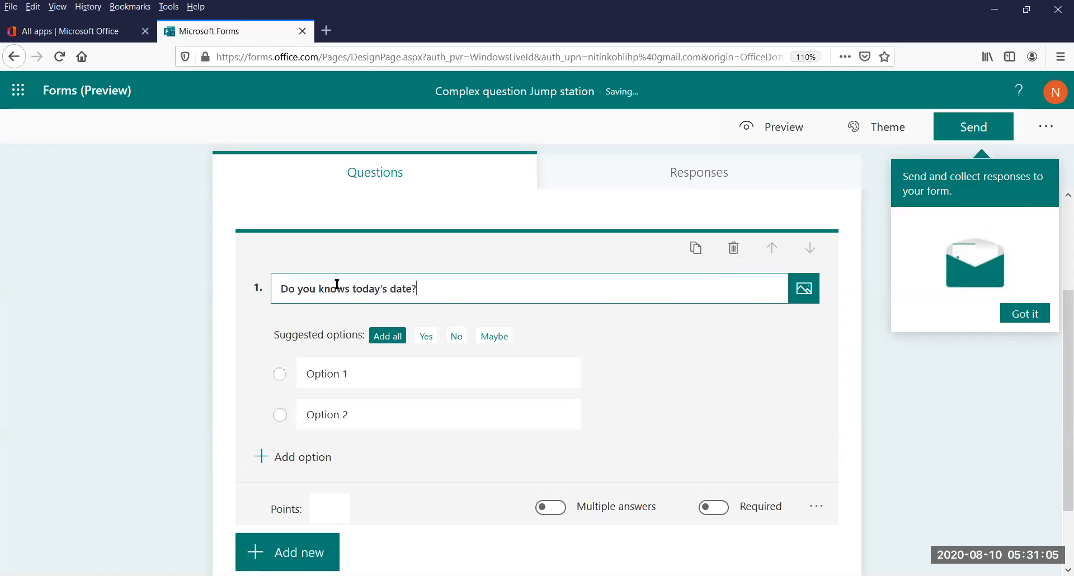
Set the answer options of question 1 to Yes and No
click(360, 377)
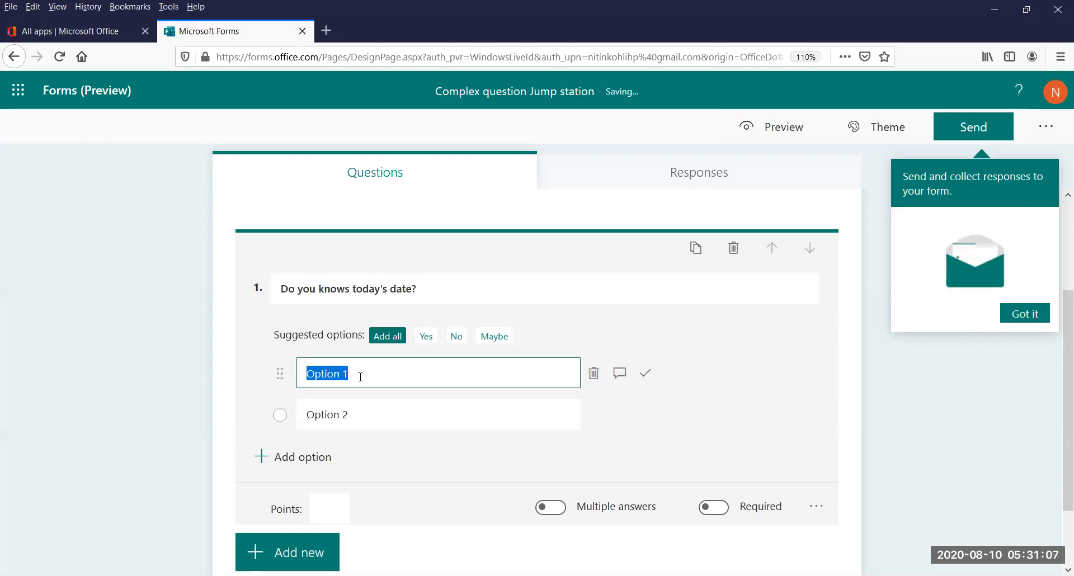
text(Yes)
click(354, 408)
text(No)
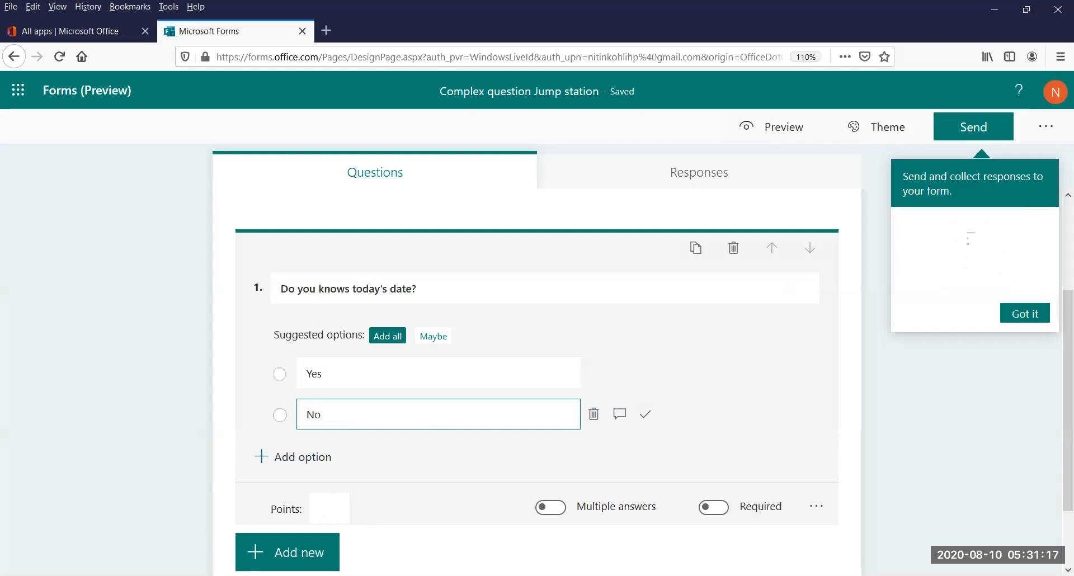
Add a second choice question below the first and dismiss the sending and branching tips
click(282, 557)
click(342, 552)
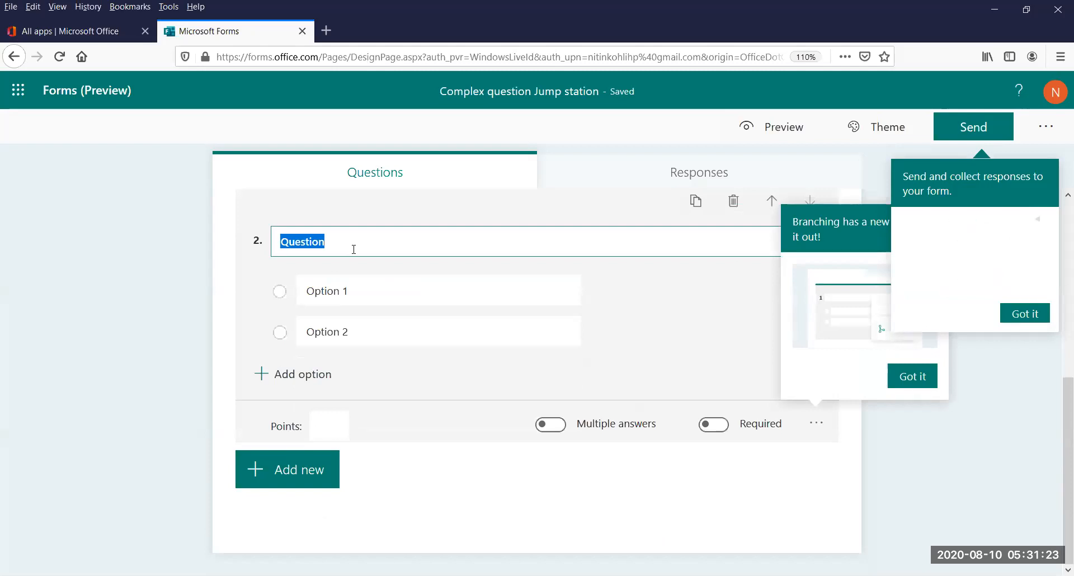
click(1025, 313)
click(920, 383)
drag(1056, 421, 1055, 263)
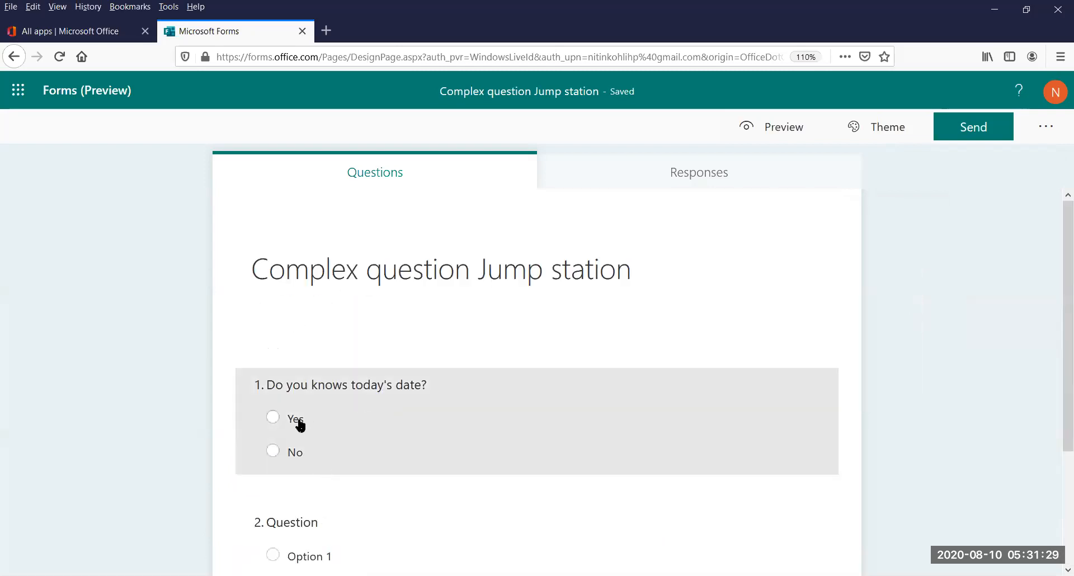
scroll(1057, 299, down, 3)
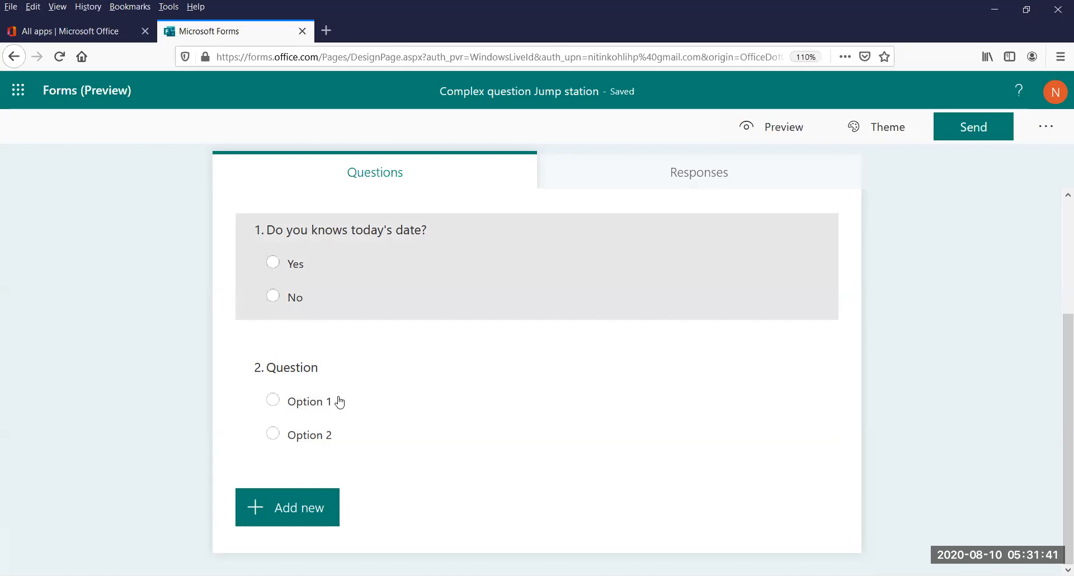
Word question 2 as "Do you know from where you can check the dates"
click(337, 400)
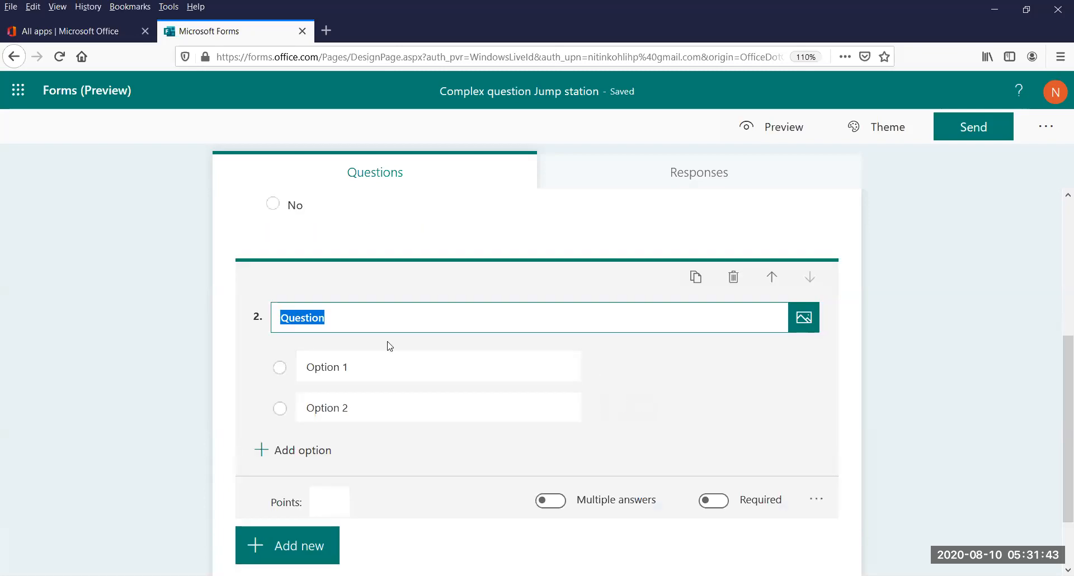
text(Do you know)
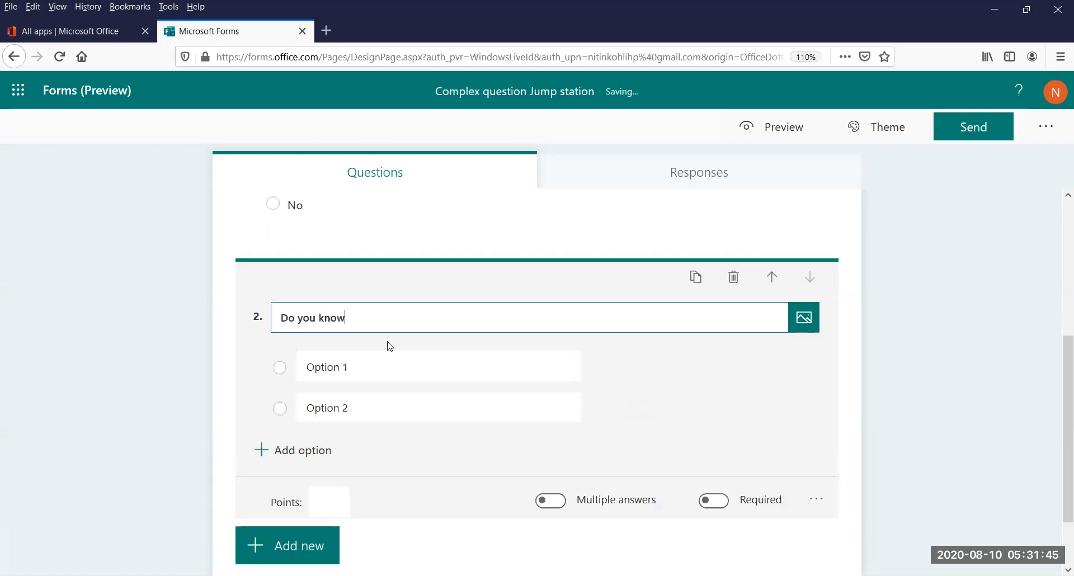
text( from where you can check the da)
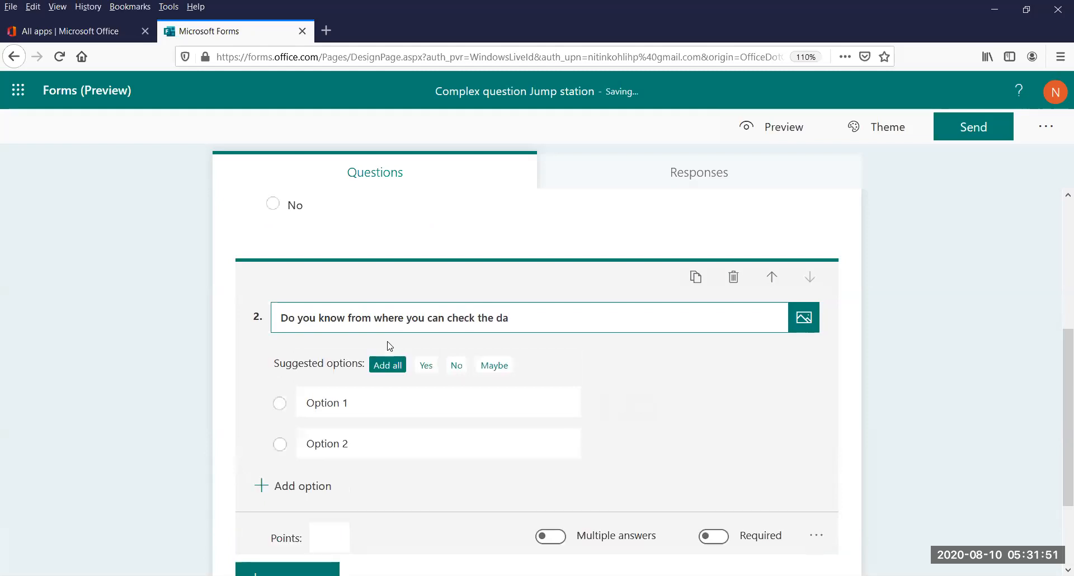
click(390, 345)
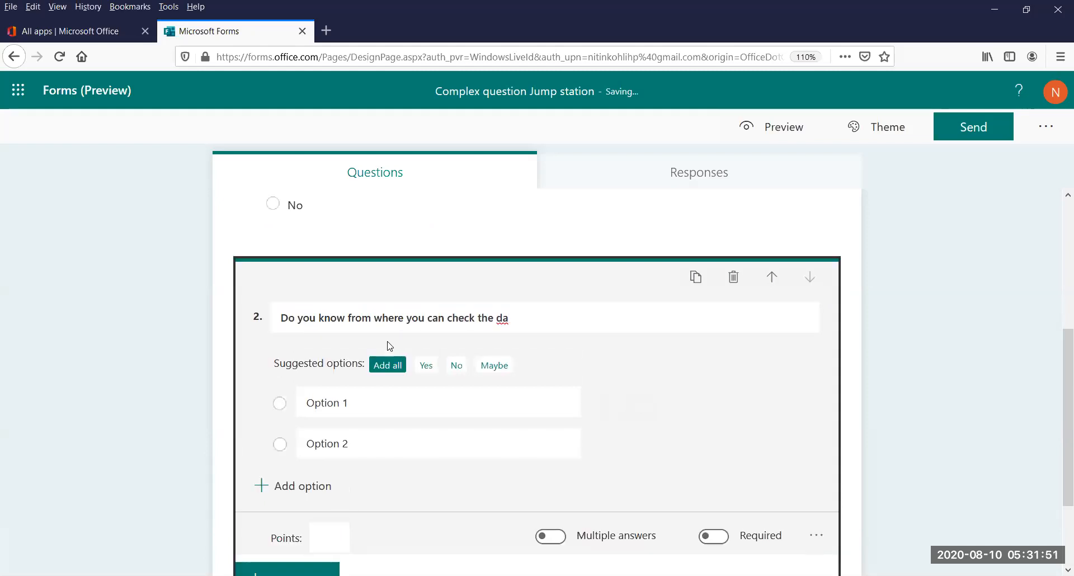
triple_click(546, 316)
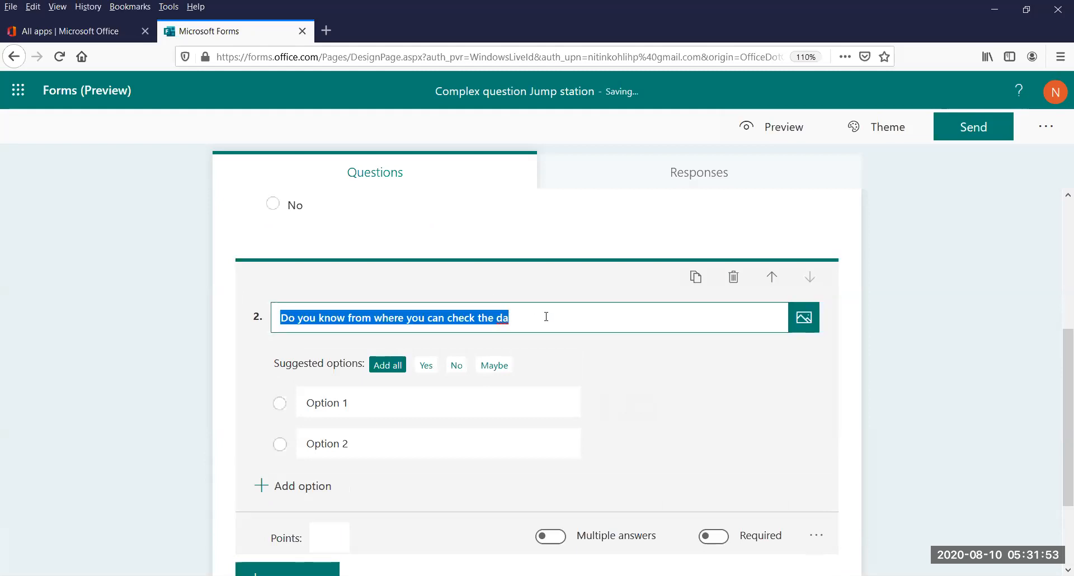
key(End)
text(tes)
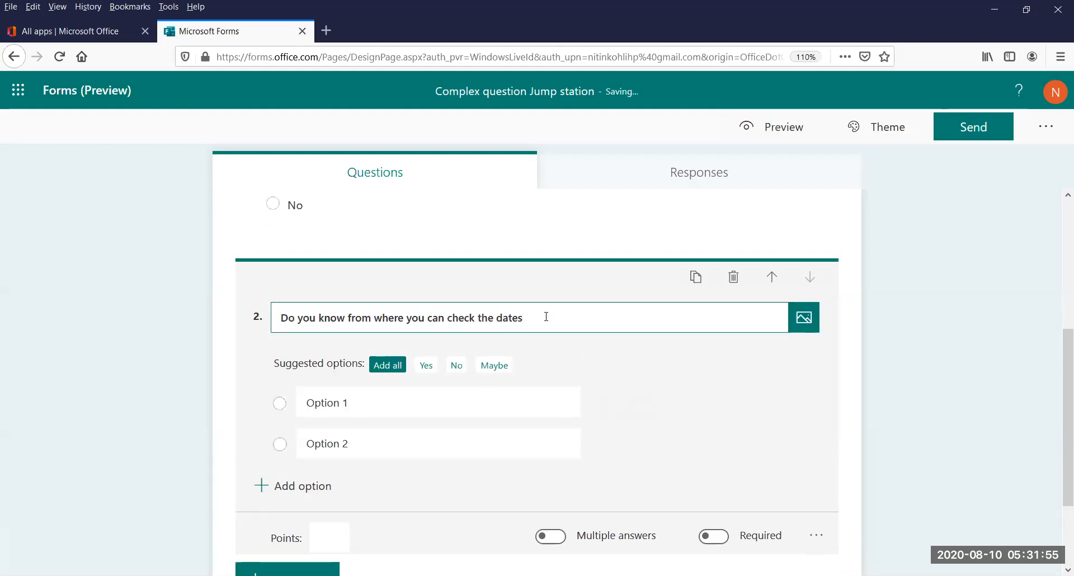
Set the answer options of question 2 to Yes and No, and finish editing the question
click(360, 400)
text(Yes)
click(333, 441)
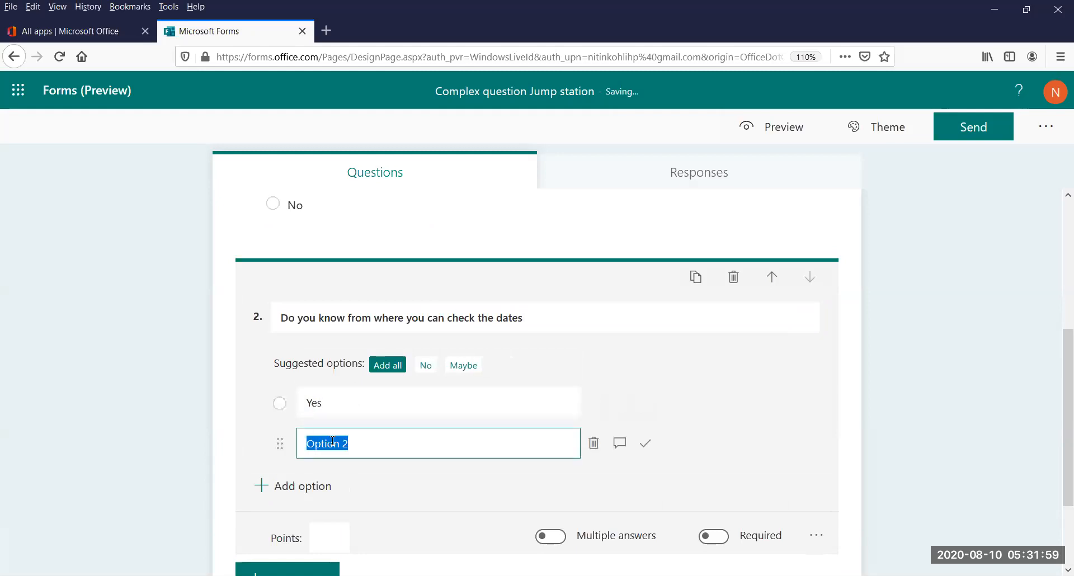
text(No)
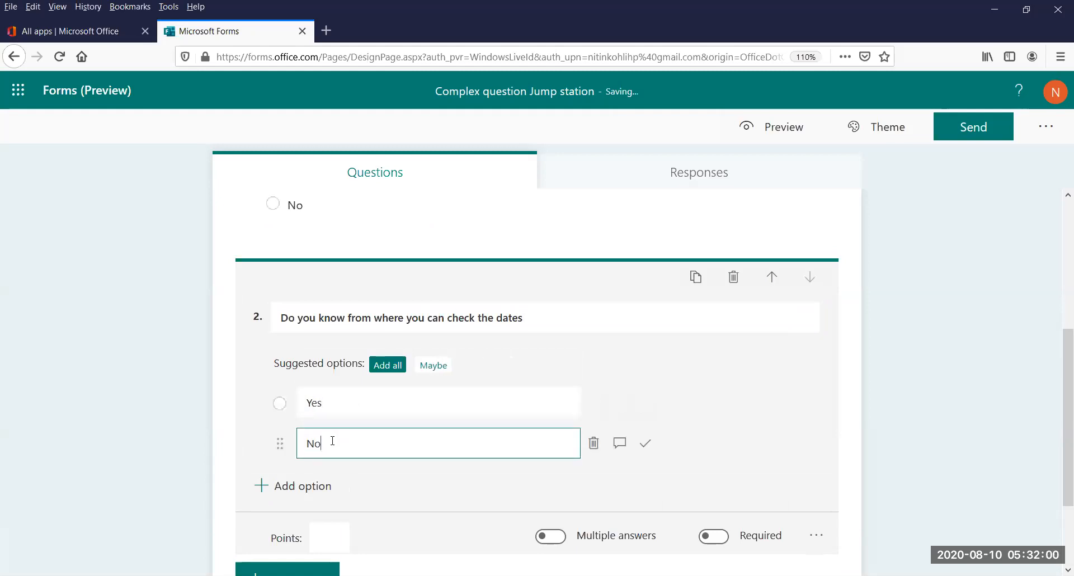
click(1051, 361)
Add a third choice question worded "Do you know what is the day today?"
click(296, 507)
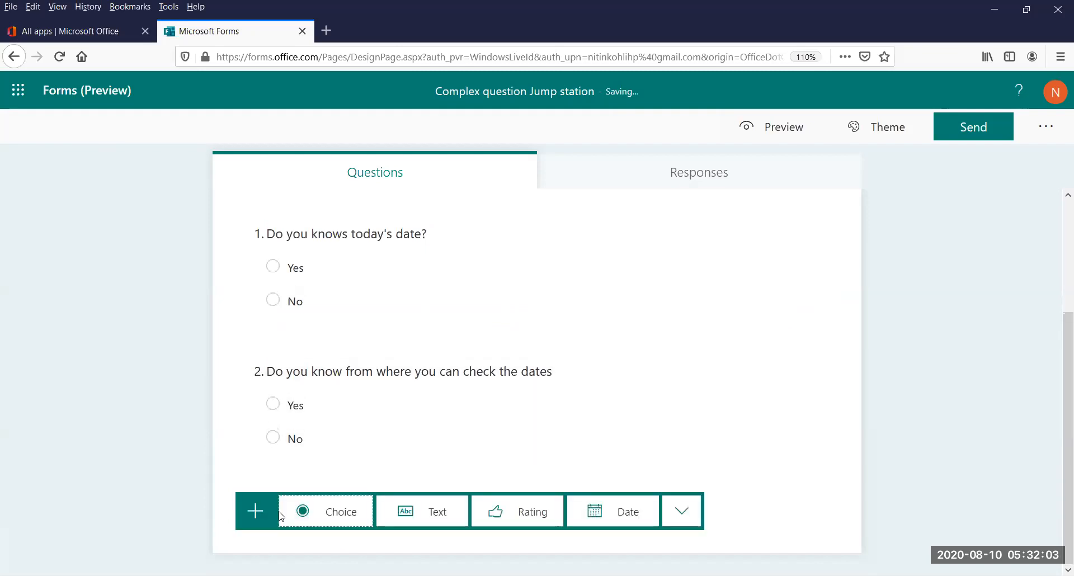
click(336, 512)
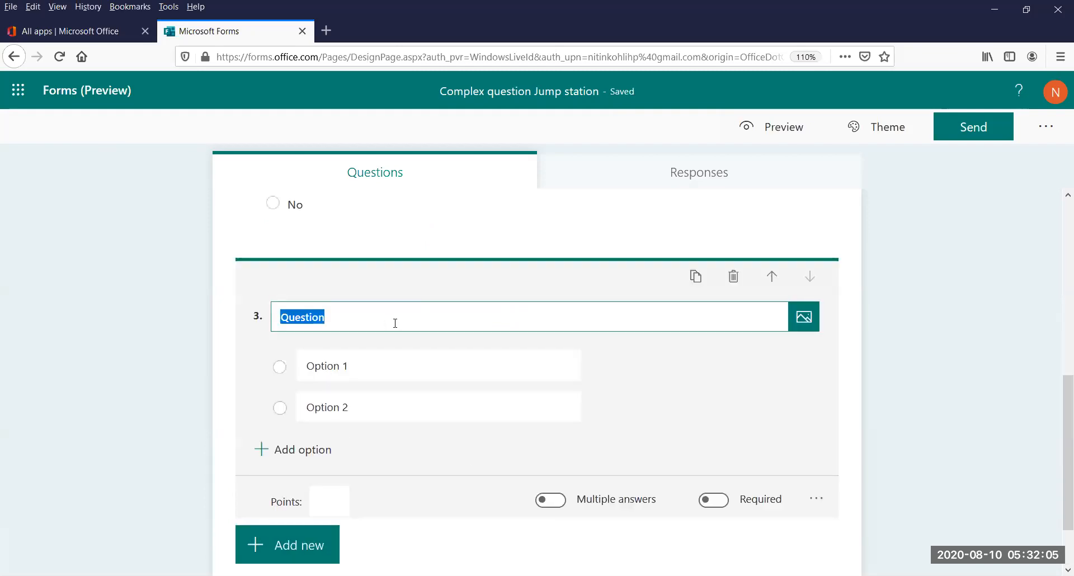
text(Do you know what is th)
key(BackSpace)
key(BackSpace)
text(is the day today?)
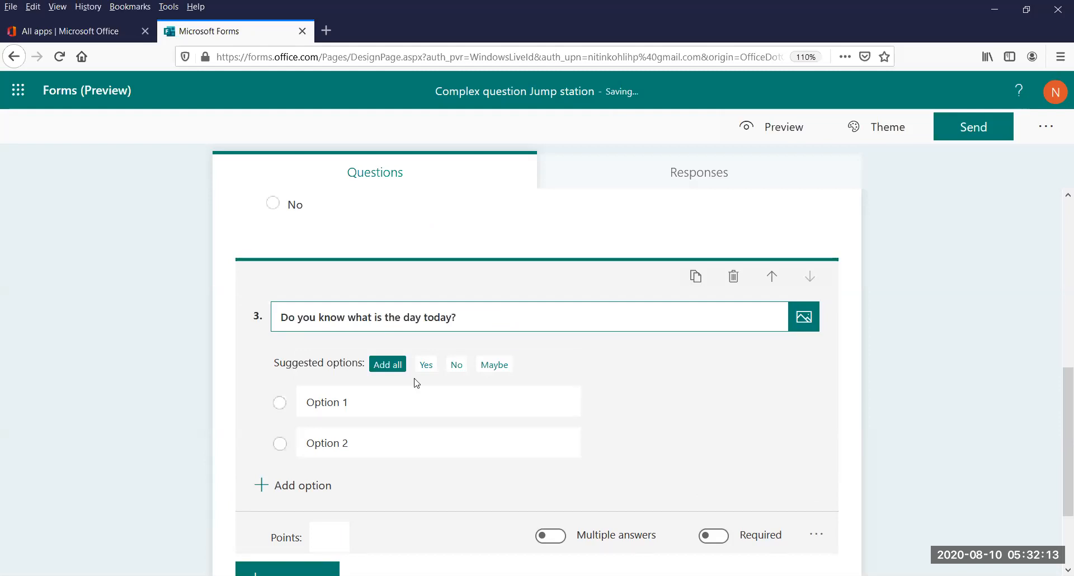
Set the answer options of question 3 to Yes and No, and add a third option with its default text
click(364, 401)
text(Yes)
click(332, 443)
text(No)
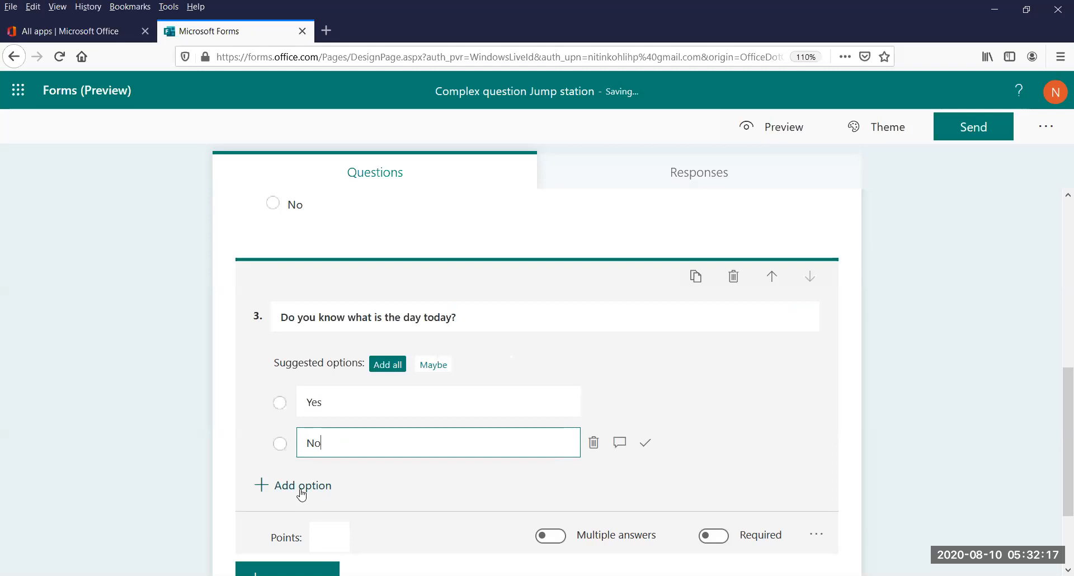
click(324, 487)
click(1058, 368)
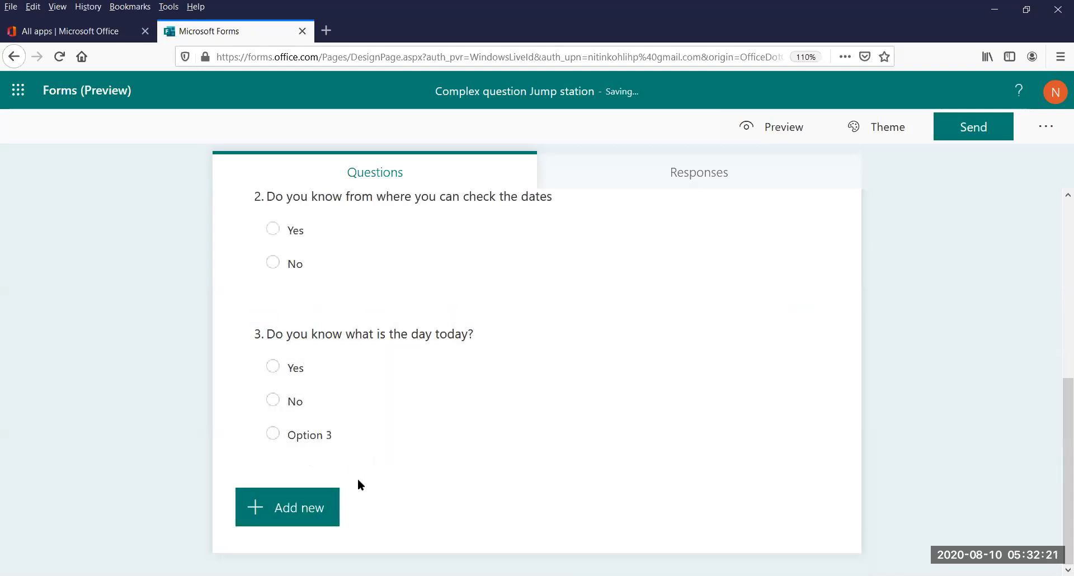
Add a fourth choice question worded "Do you know from where you can find the day for a respective date?"
click(302, 508)
click(339, 509)
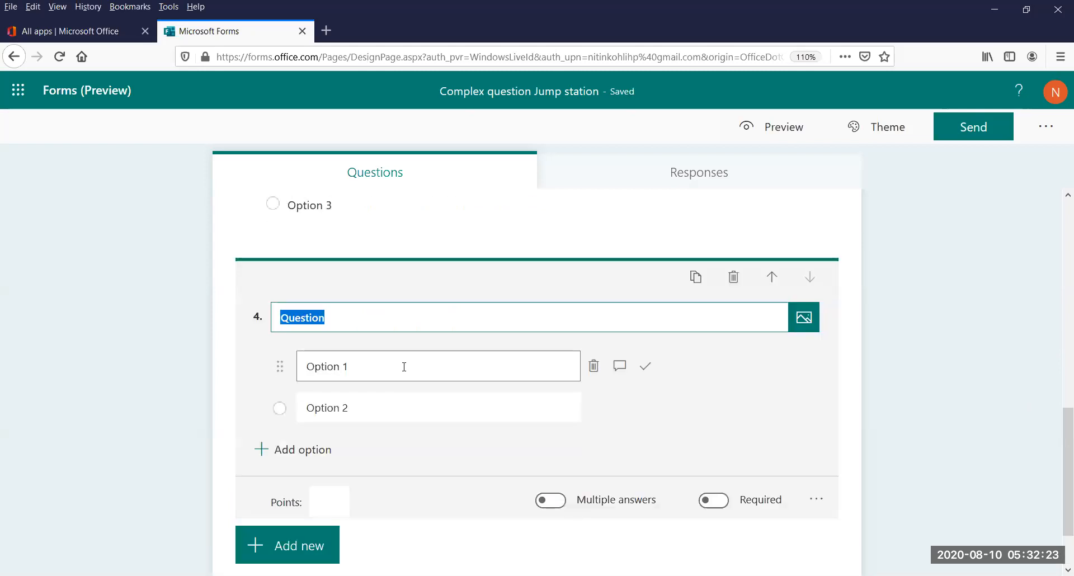
text(Do you know from wh)
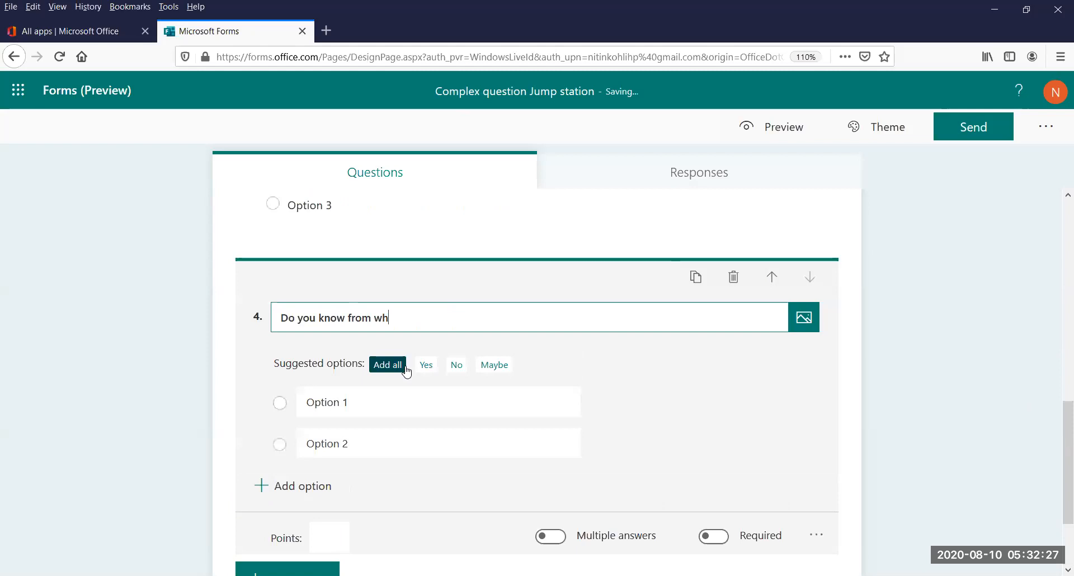
text(ere you can find the da)
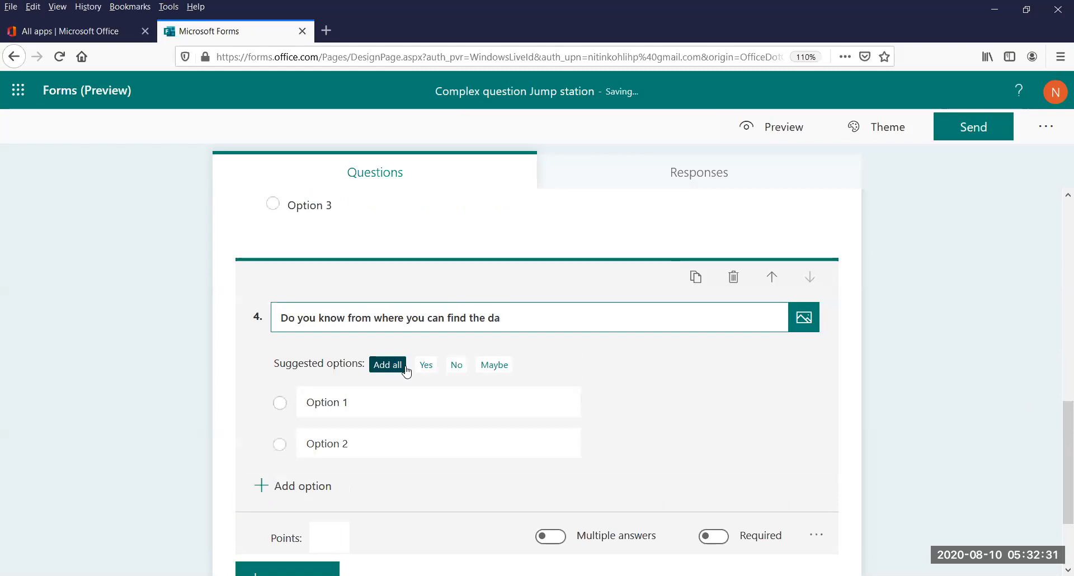
text(y for a respective date)
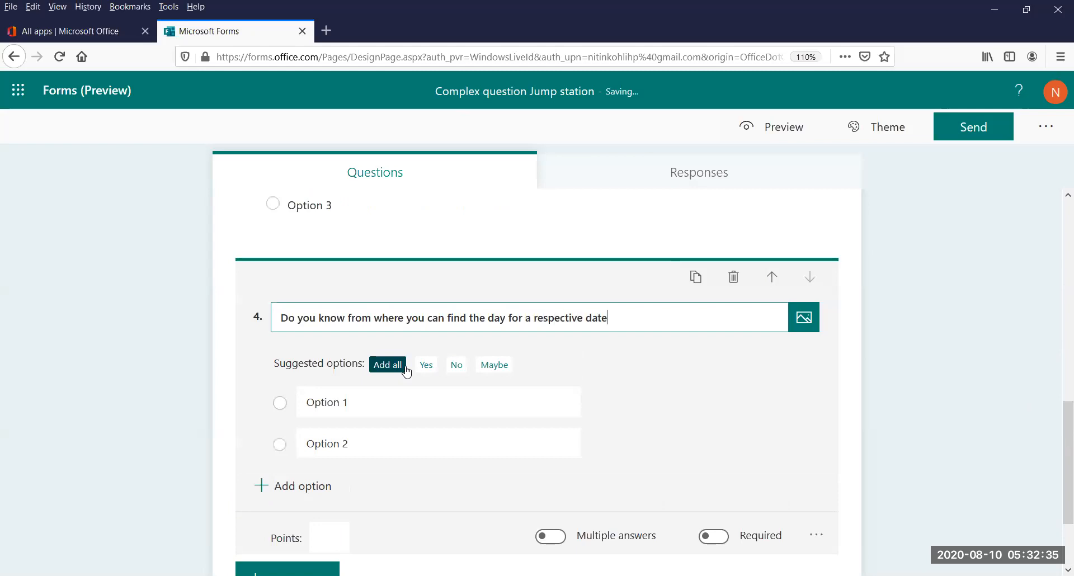
Set the answer options of question 4 to Yes and No, and finish editing the question
click(401, 404)
text(Yes)
click(376, 445)
text(No)
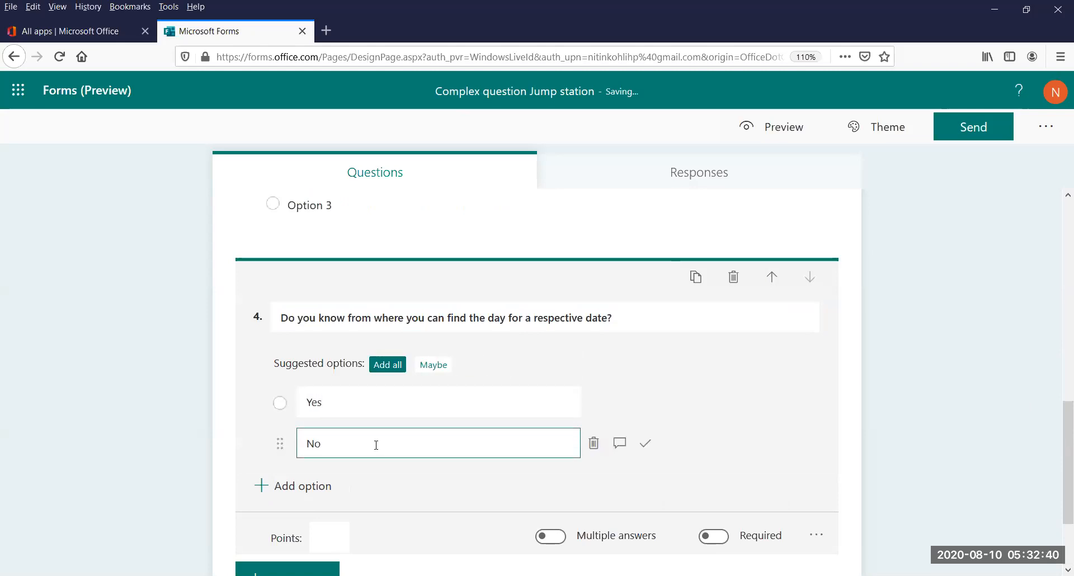
click(1001, 429)
Reduce the page zoom to 80% and review the quiz questions from the title downward
drag(1055, 458, 1056, 280)
key(ctrl+minus)
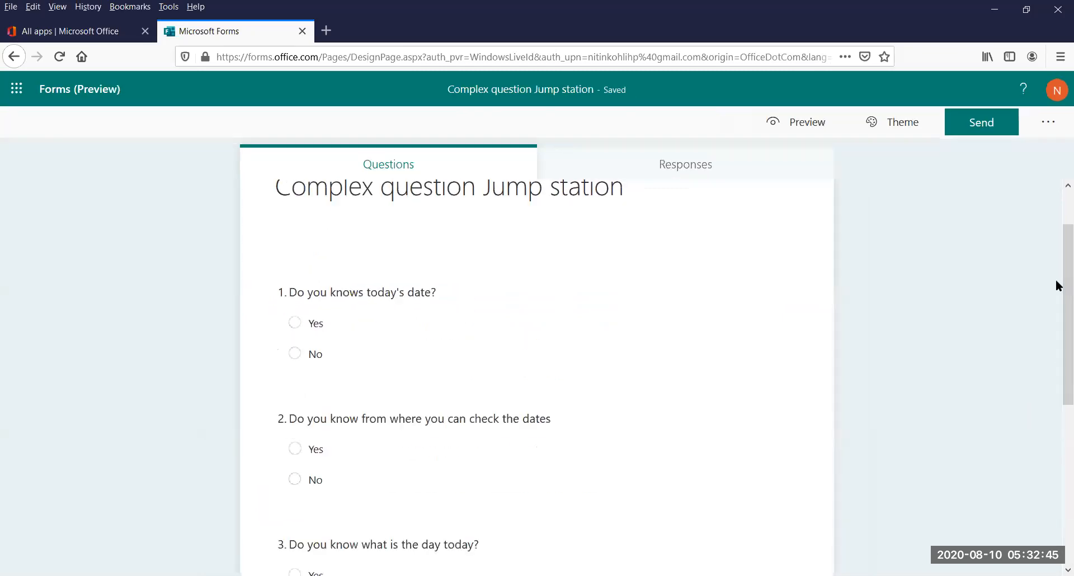
key(ctrl+minus)
key(ctrl+minus)
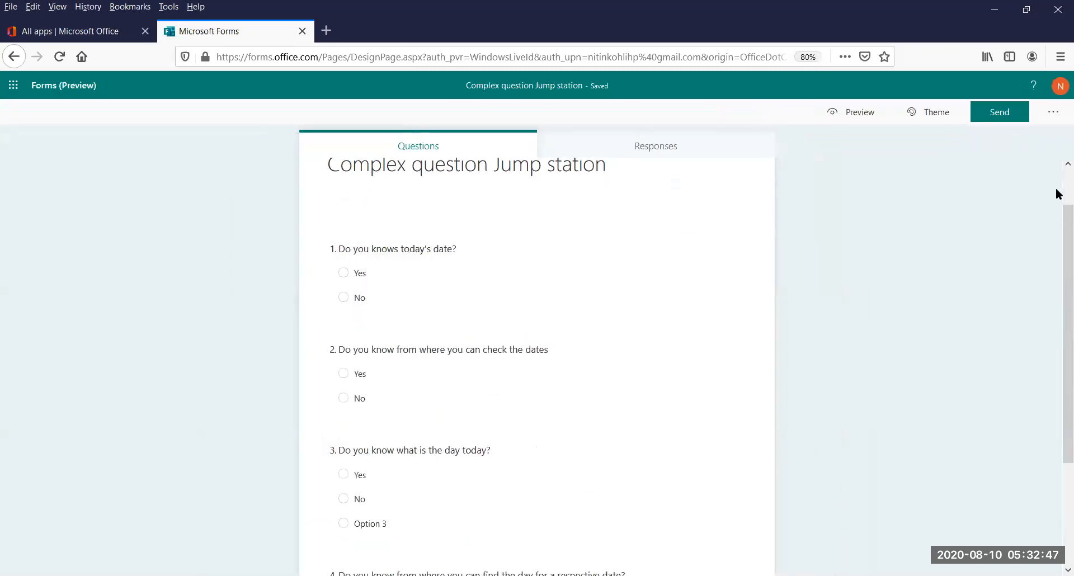
drag(1057, 283, 1065, 173)
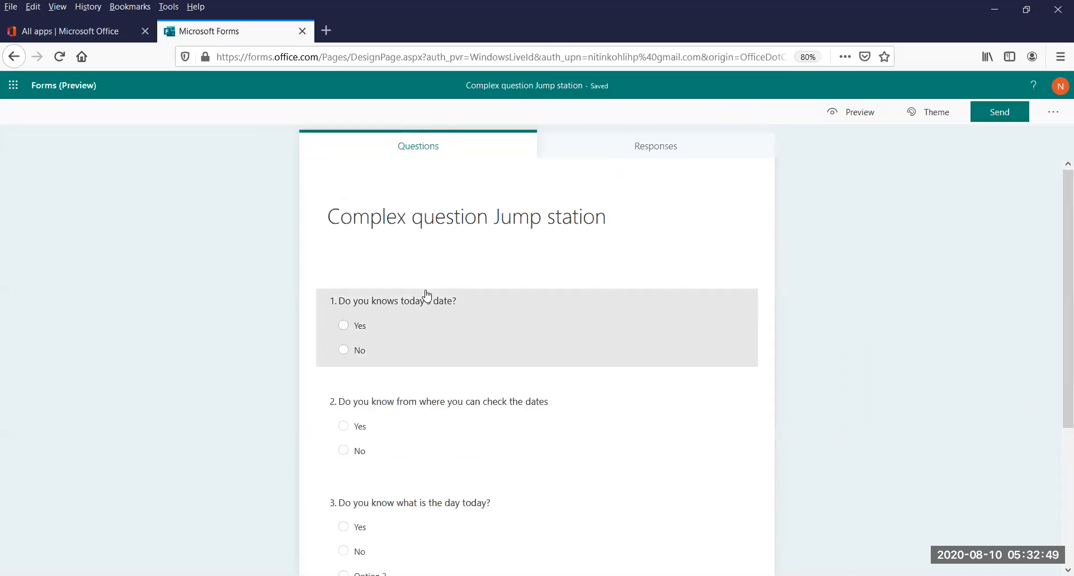
click(613, 332)
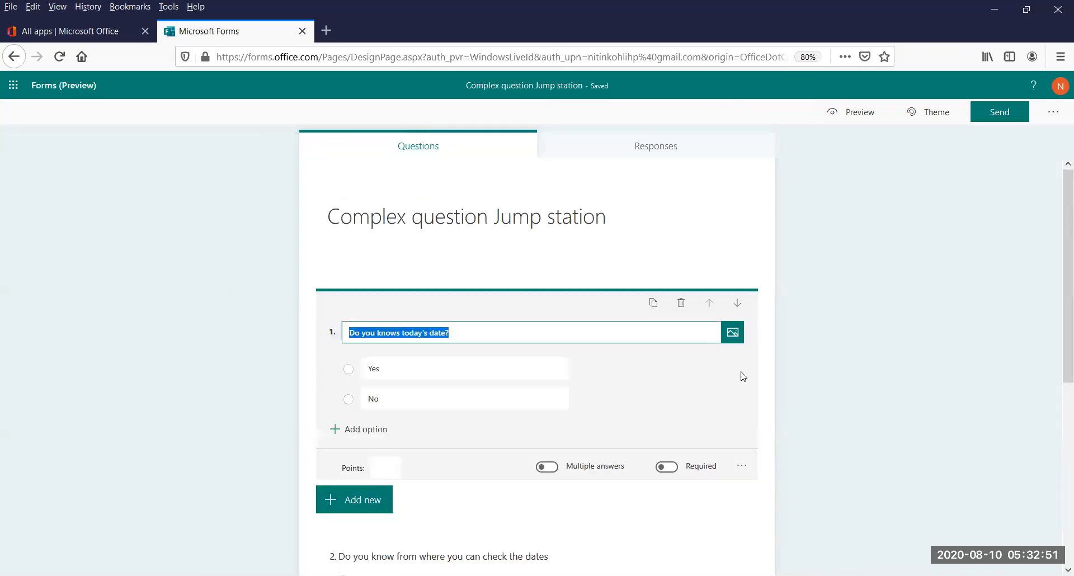
click(743, 466)
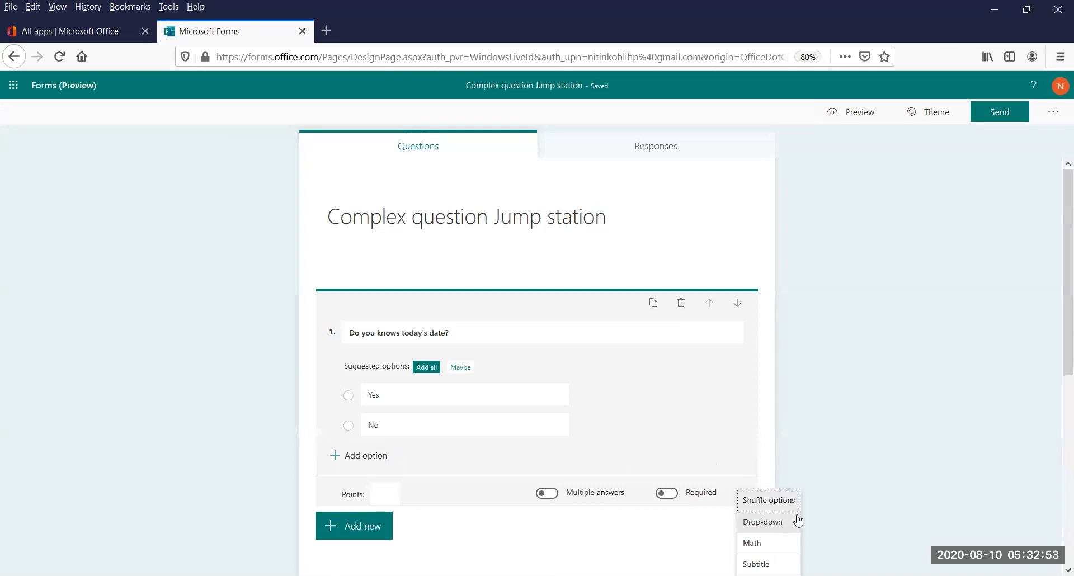
click(1057, 263)
Add branching to question 1 so that Yes goes to question 3 and No goes to question 2
scroll(1056, 263, down, 3)
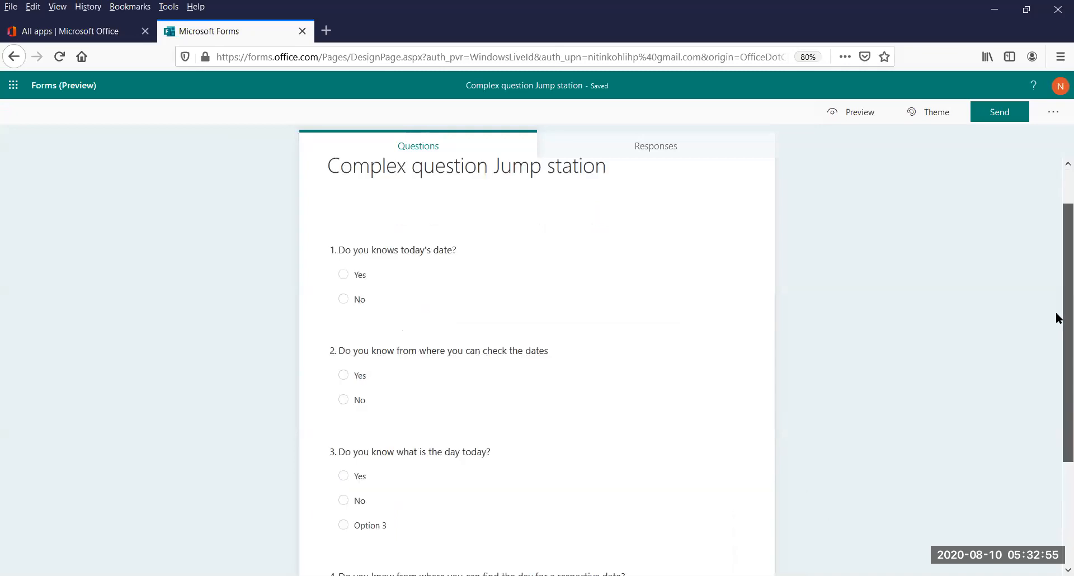
click(618, 260)
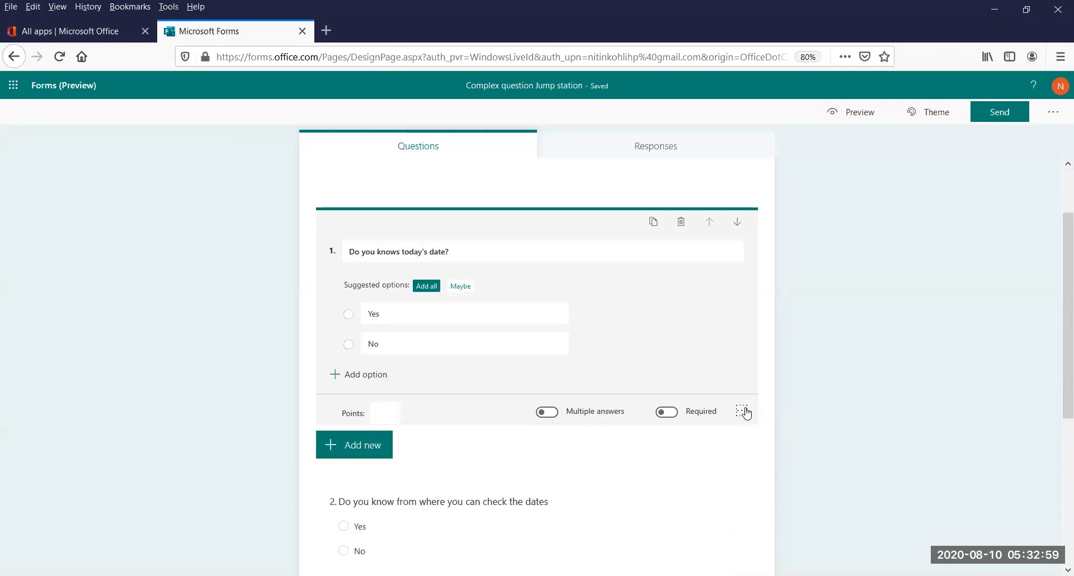
click(743, 411)
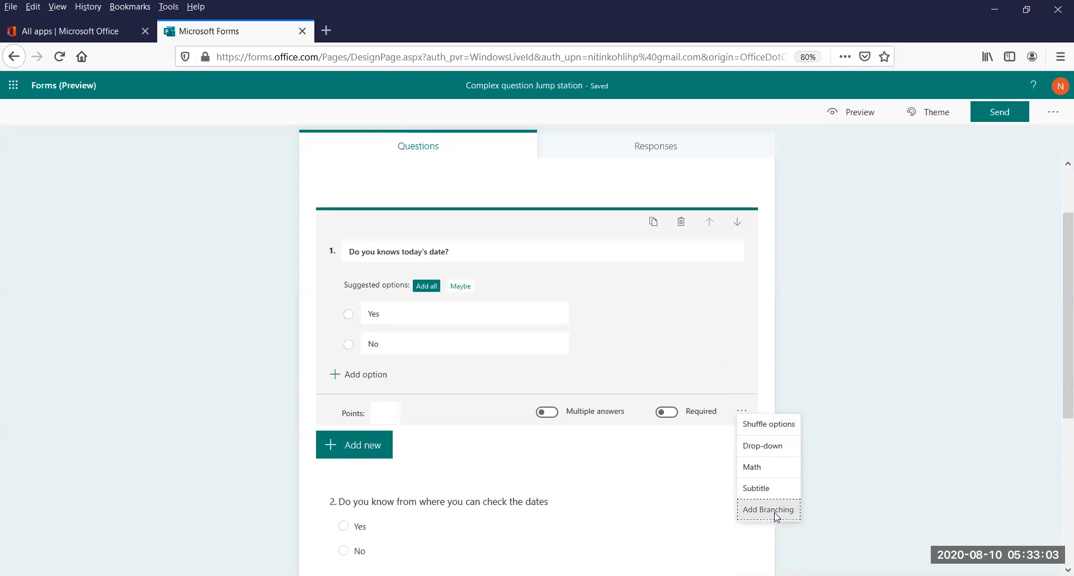
click(775, 510)
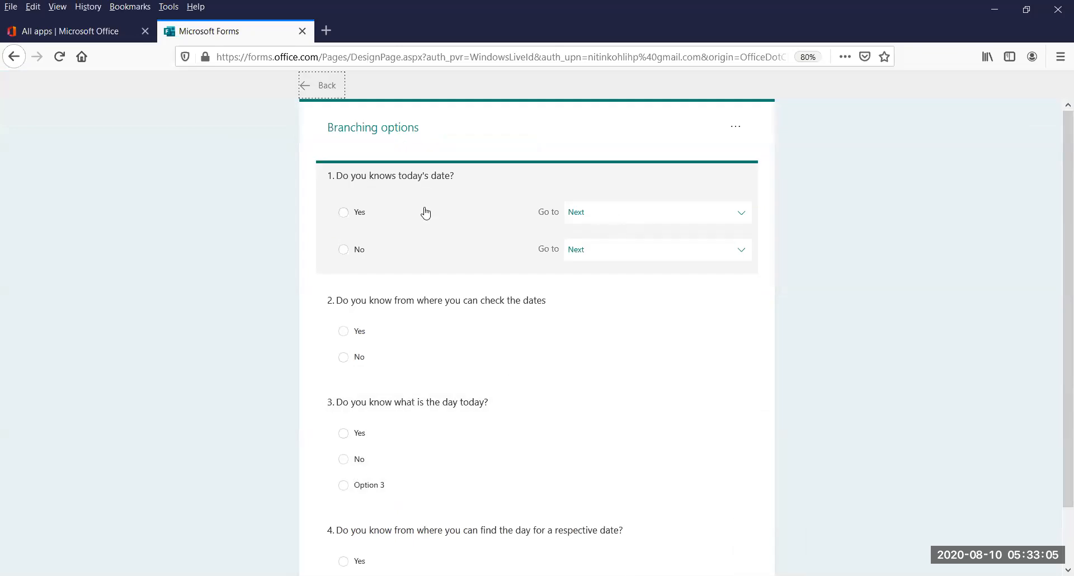
click(658, 219)
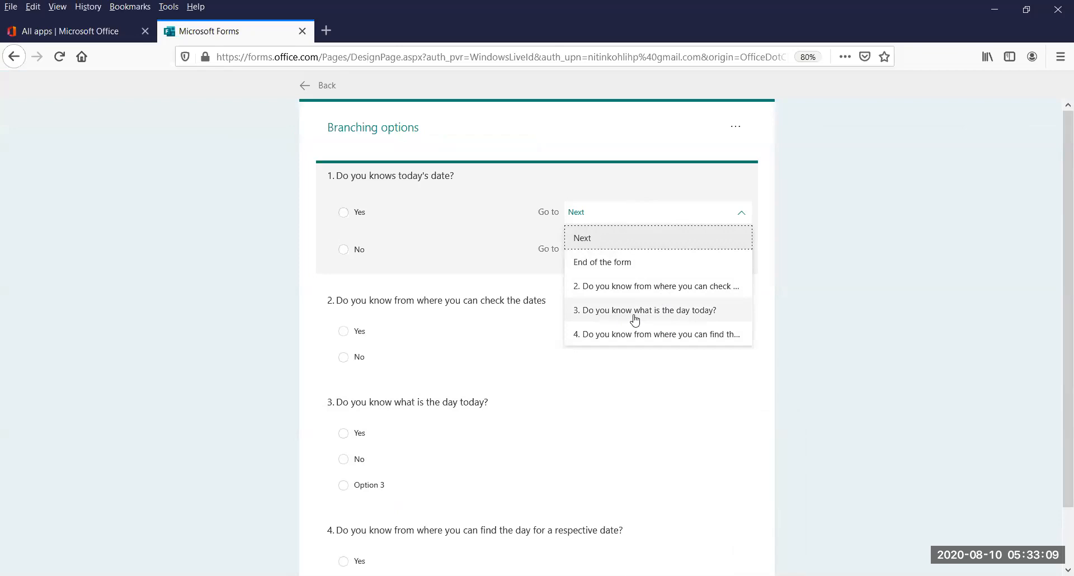
click(664, 312)
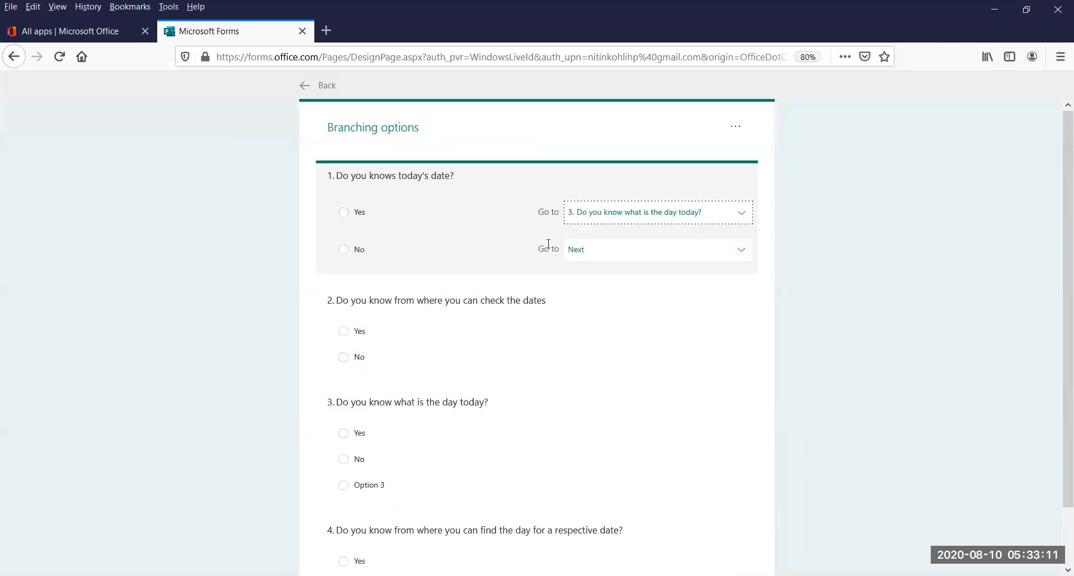
click(612, 257)
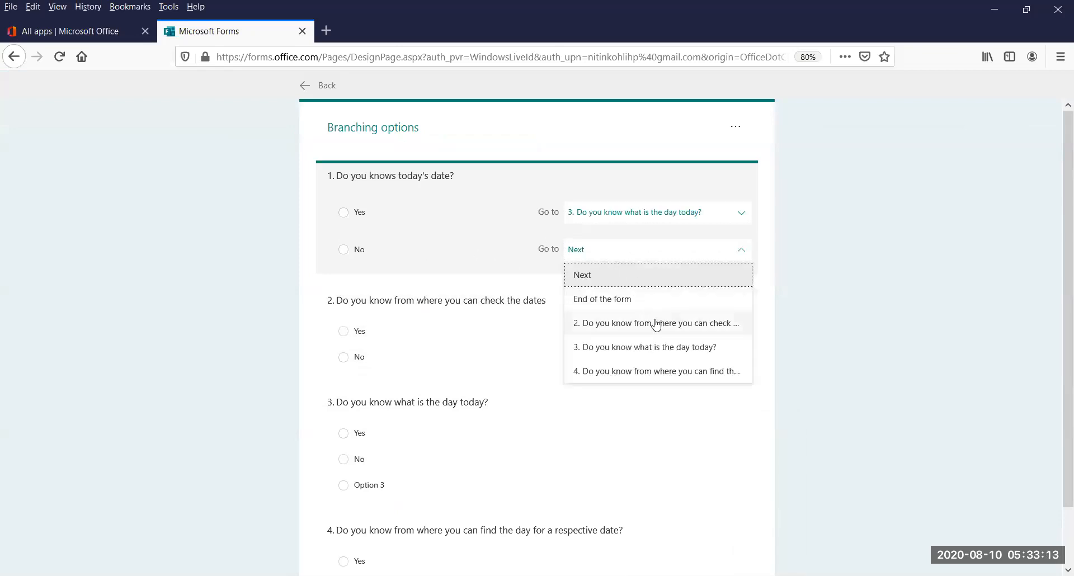
click(711, 330)
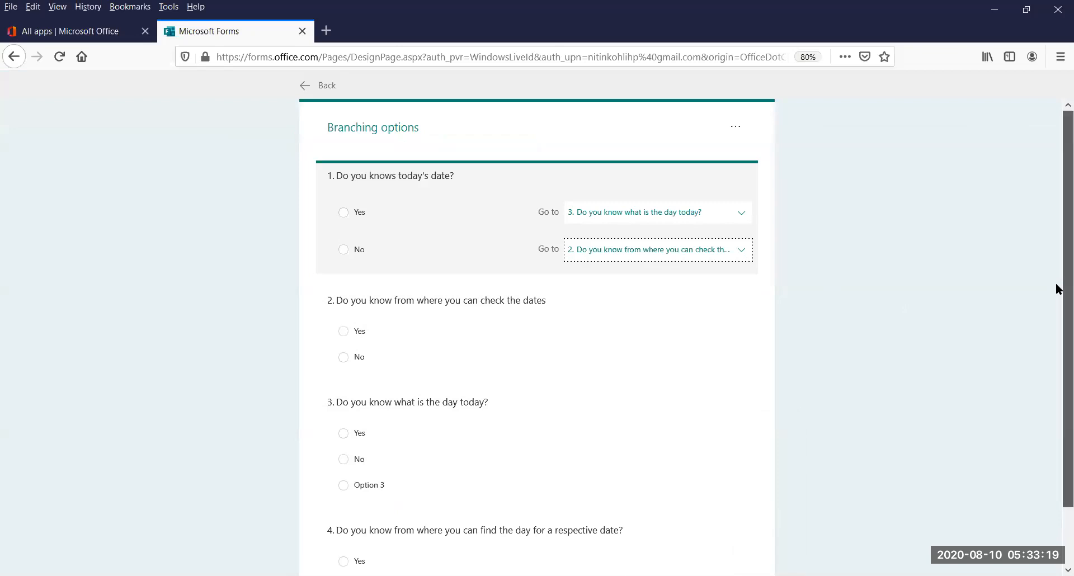
Set question 3's Yes answer to go to the end of the form, and leave the branching options
drag(1056, 286, 1057, 352)
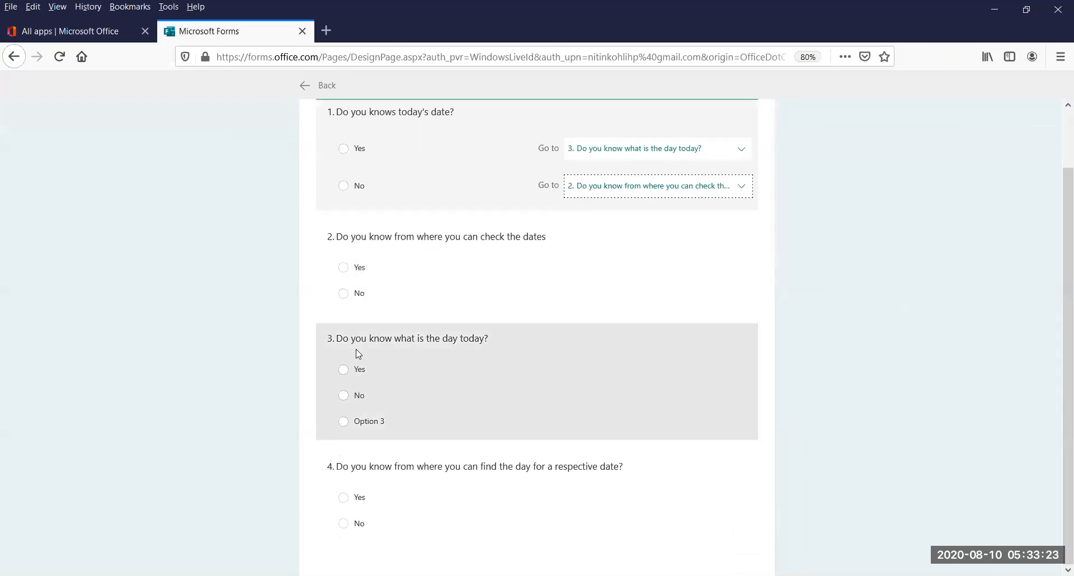
click(574, 383)
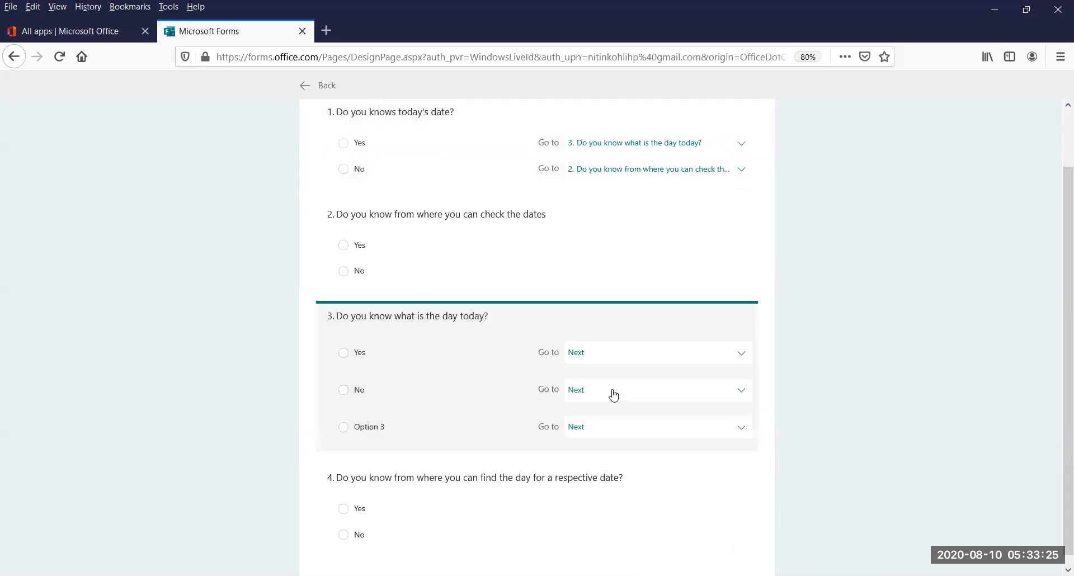
click(744, 358)
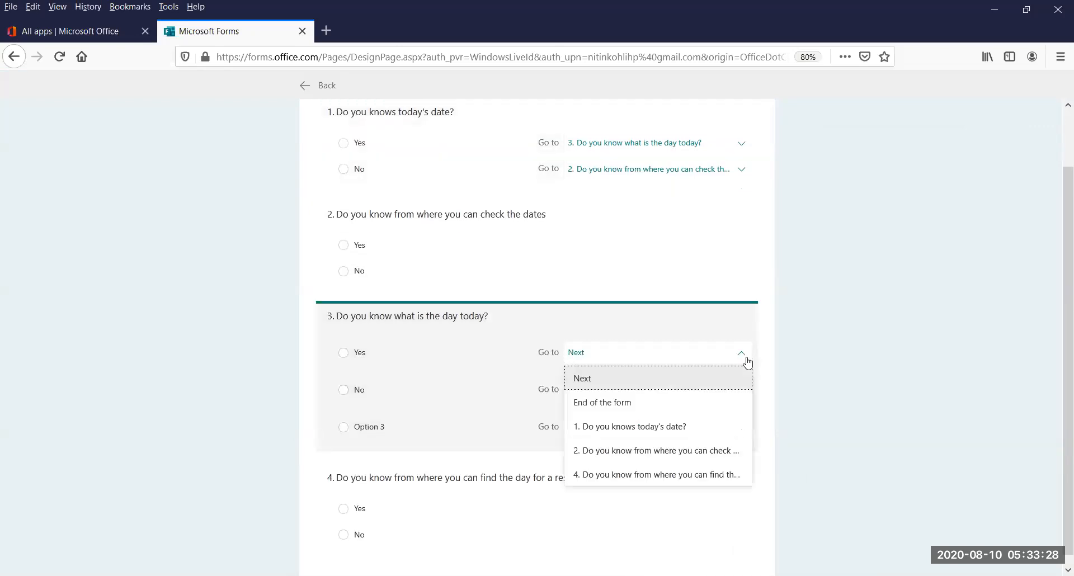
click(674, 405)
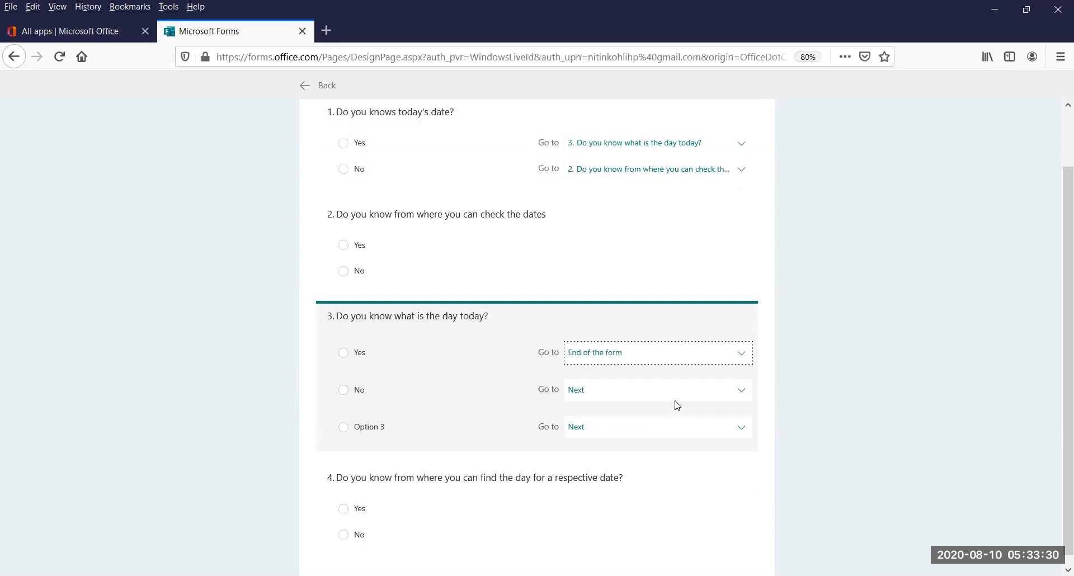
click(713, 399)
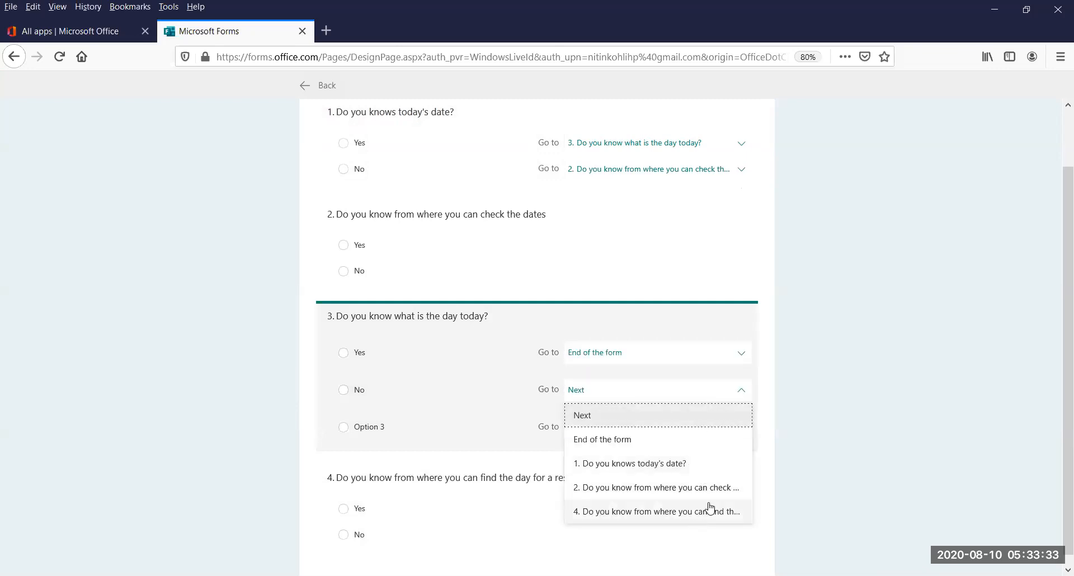
click(866, 411)
scroll(1056, 361, down, 1)
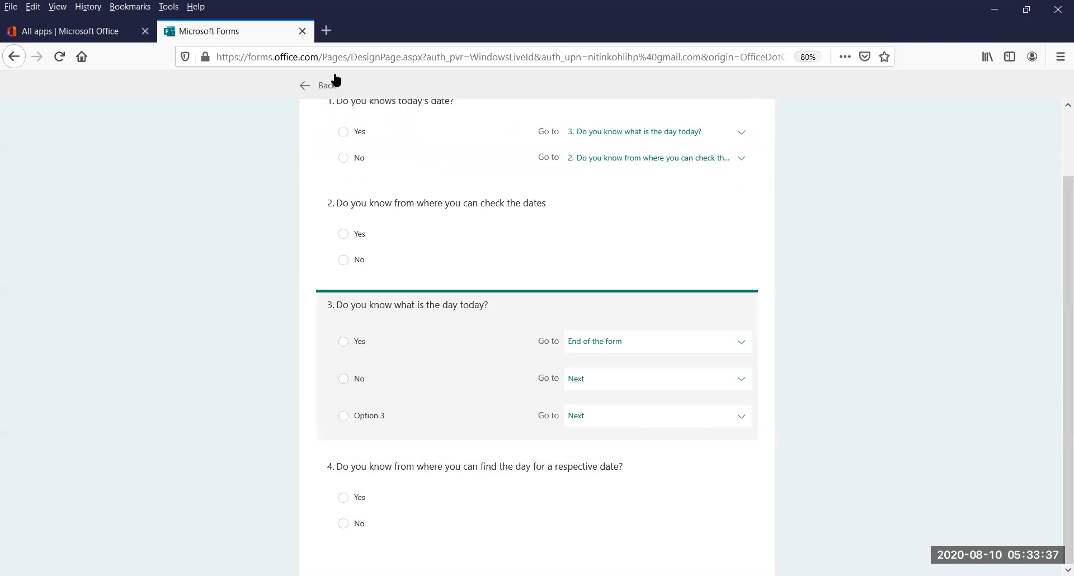
click(324, 85)
Add a fifth choice question worded "DO you know what is the Calender"
scroll(1056, 237, down, 5)
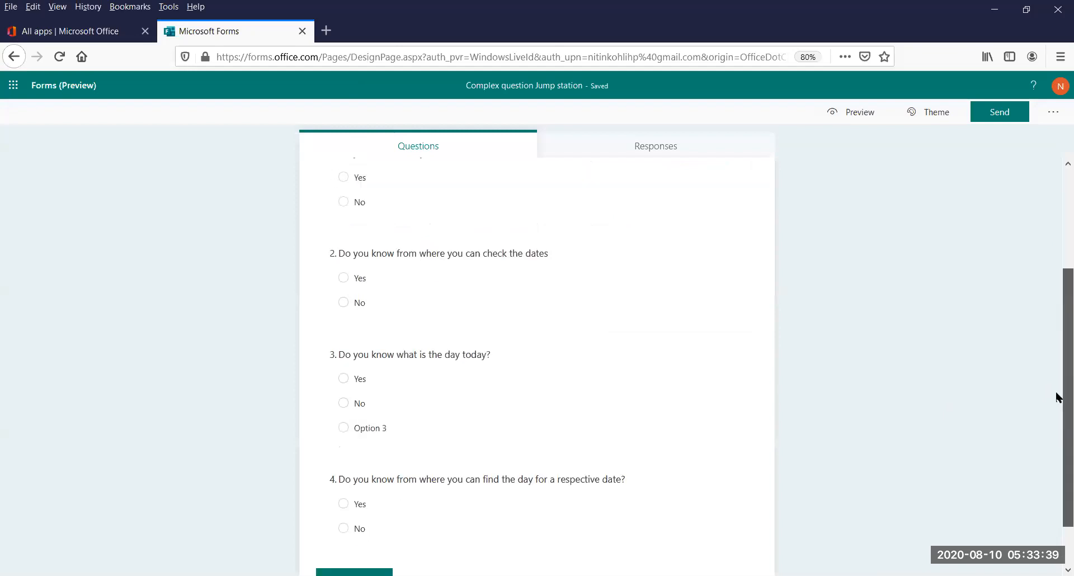
click(363, 525)
click(362, 526)
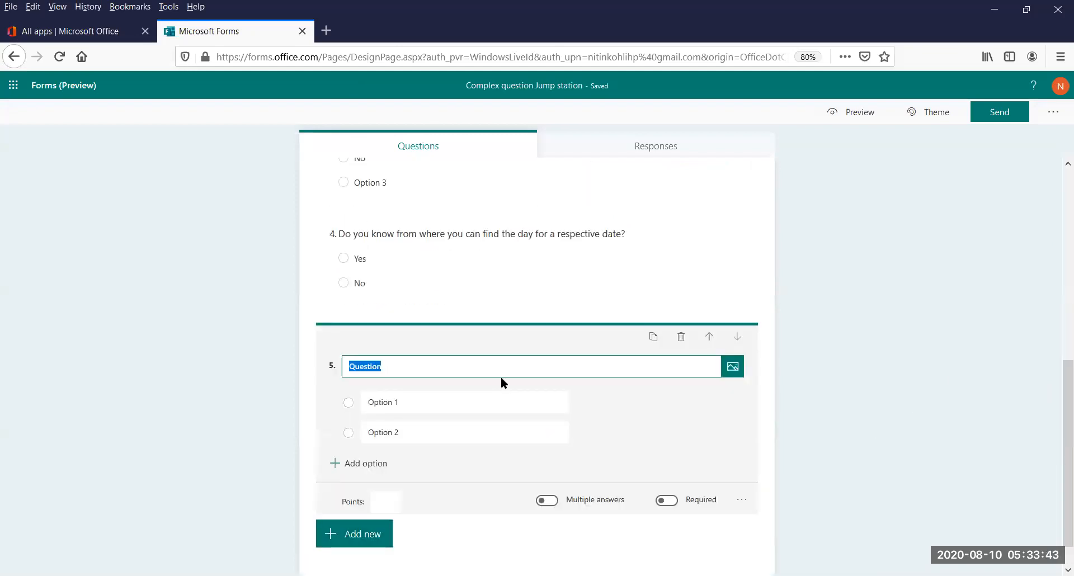
text(DO y)
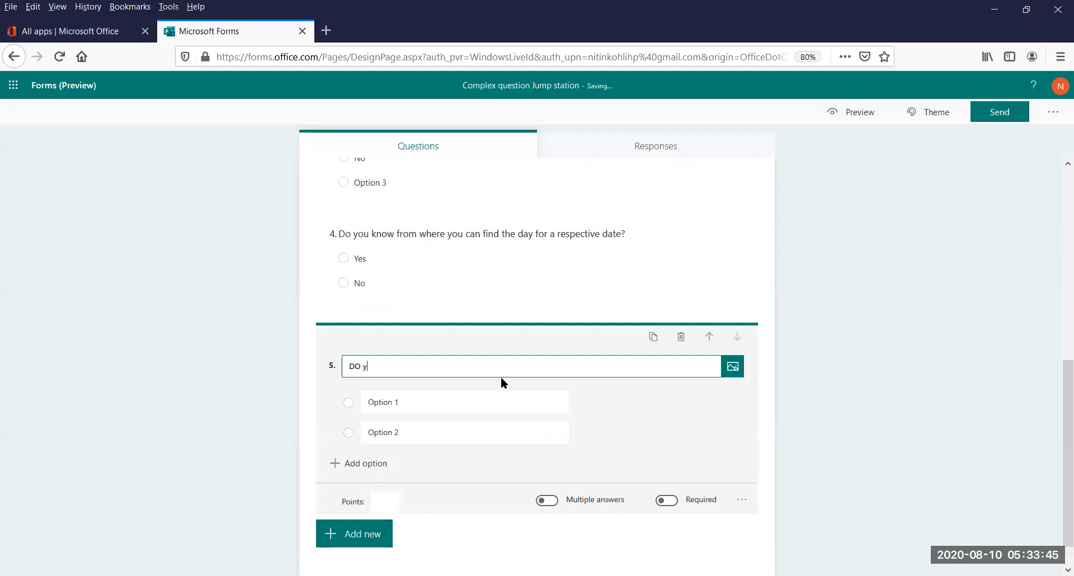
text(ou know wha)
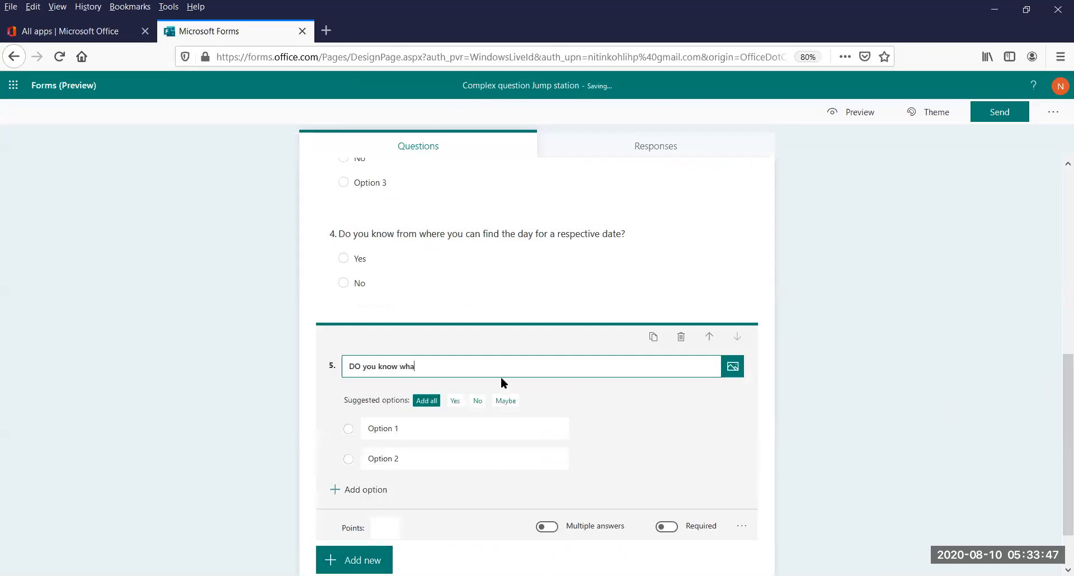
text(t is the Calender)
Set the answer options of question 5 to Yes and No
click(441, 428)
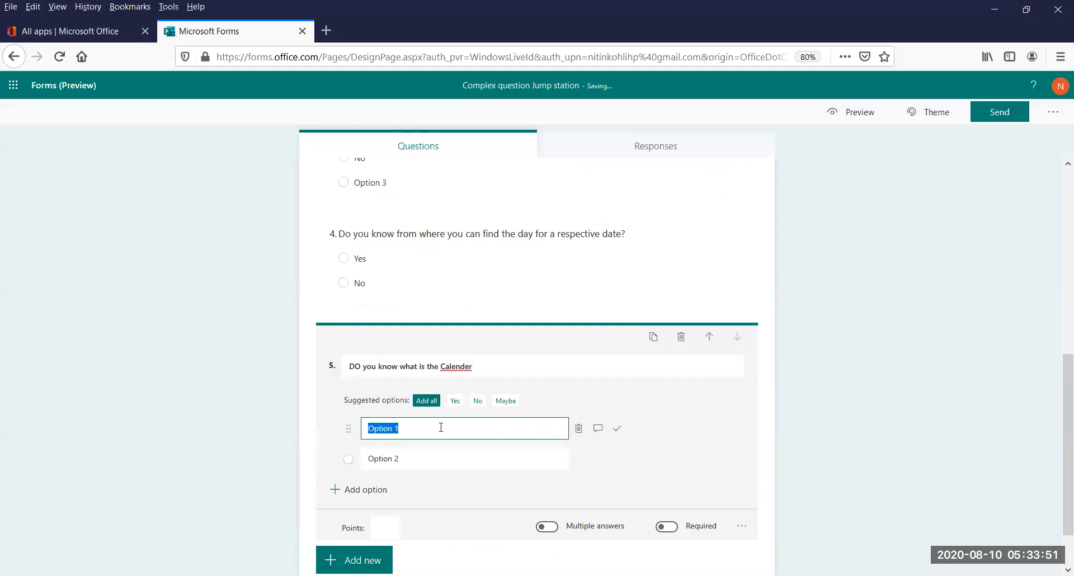
text(Yes)
click(419, 465)
text(No)
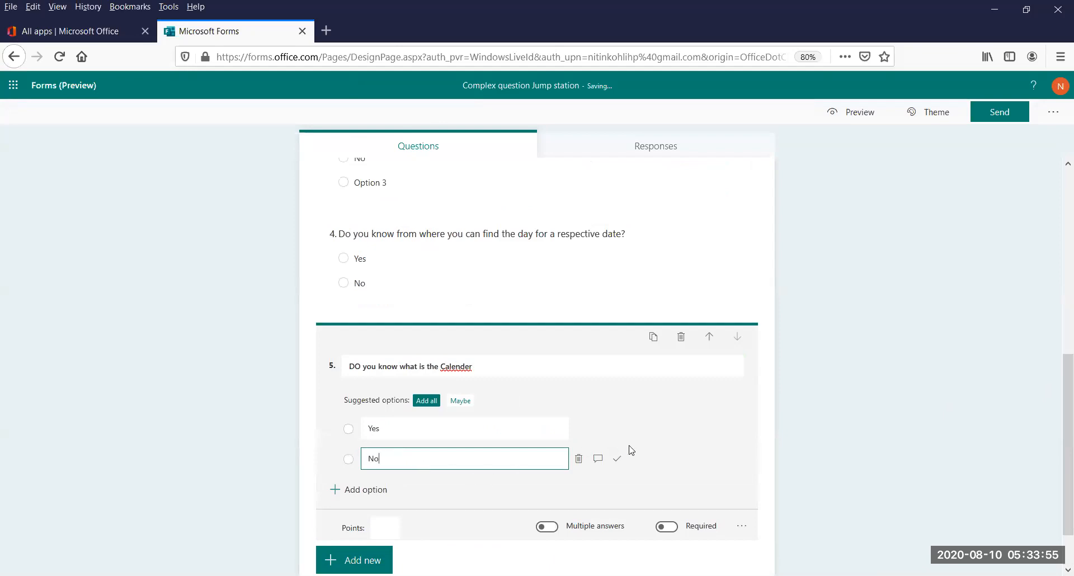
Add branching to question 5 so that Yes goes to the end of the form, and return to the form's questions
click(759, 530)
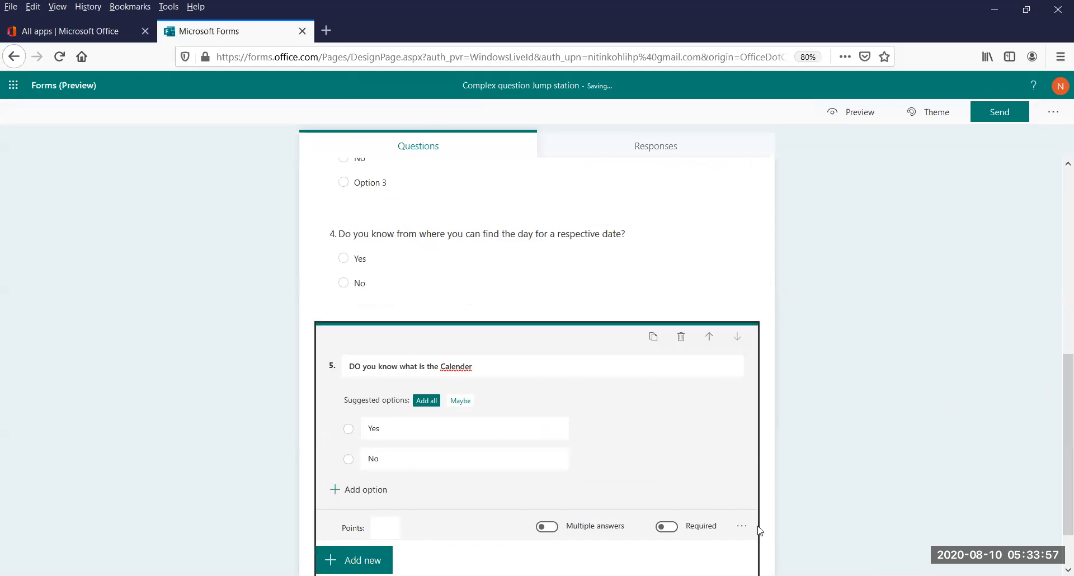
click(742, 527)
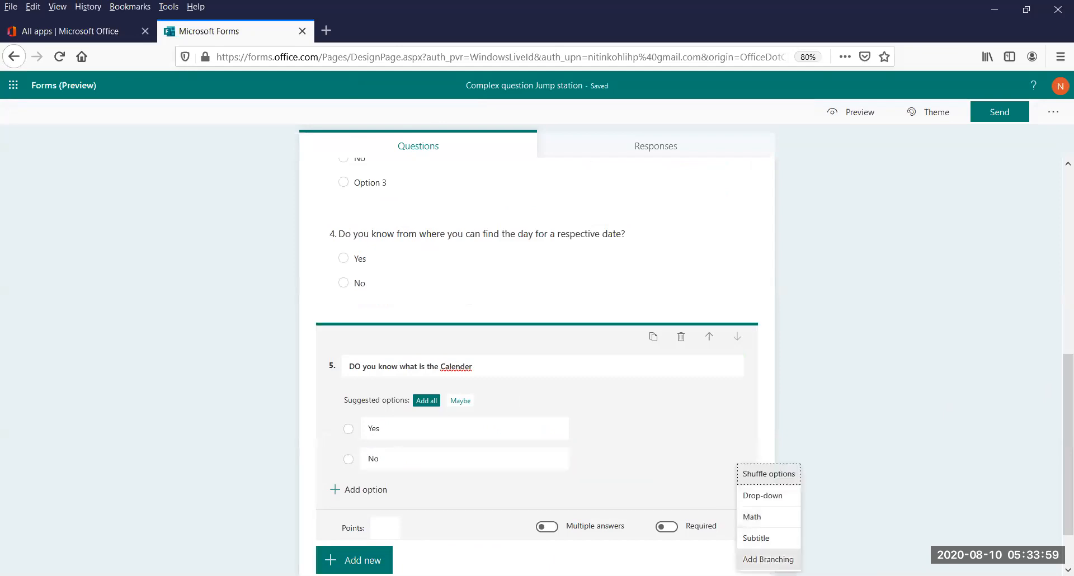
click(768, 559)
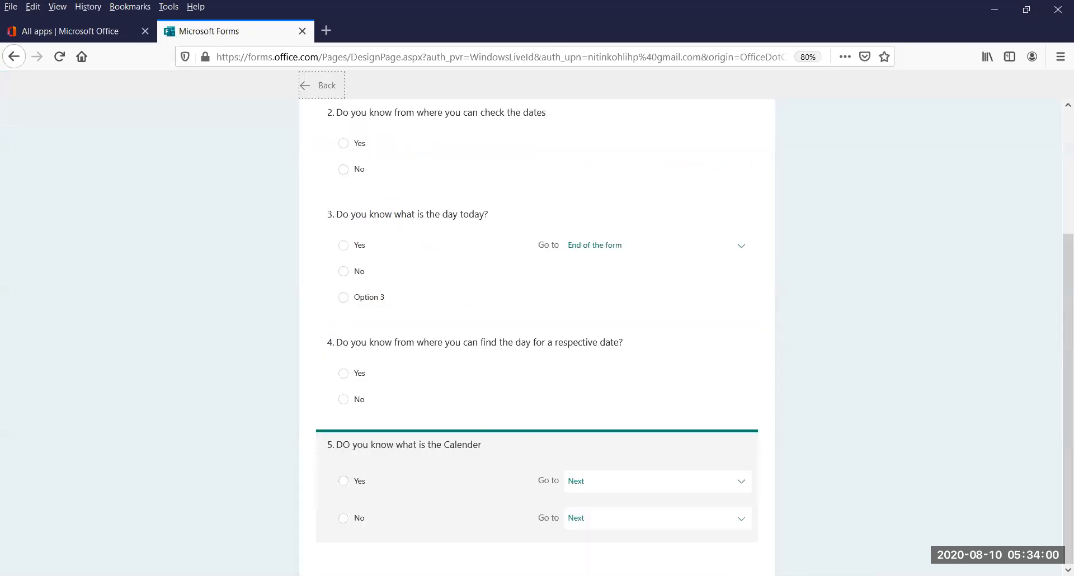
click(622, 492)
click(623, 532)
click(735, 517)
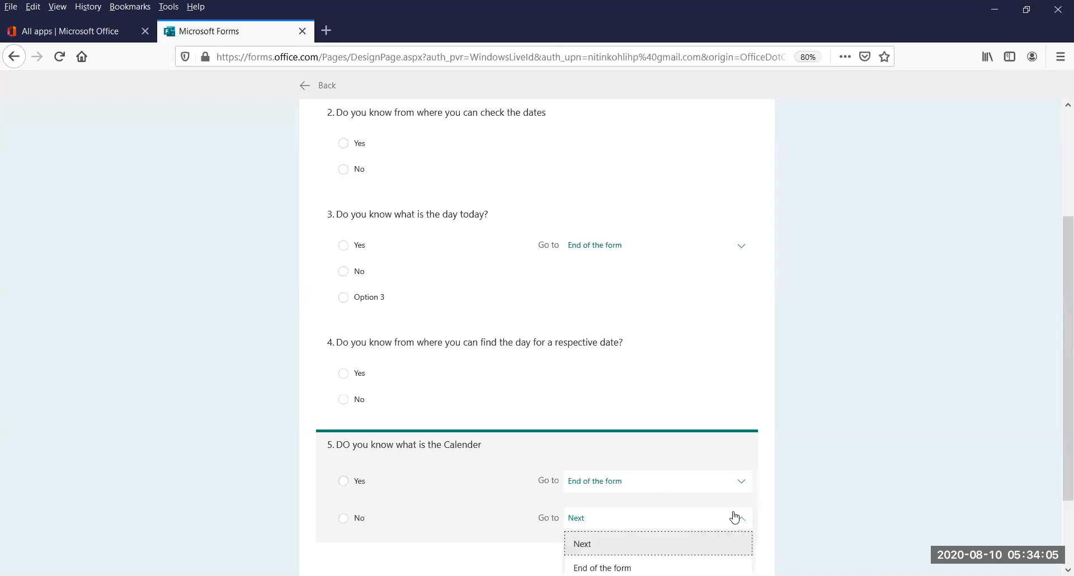
scroll(1056, 442, down, 3)
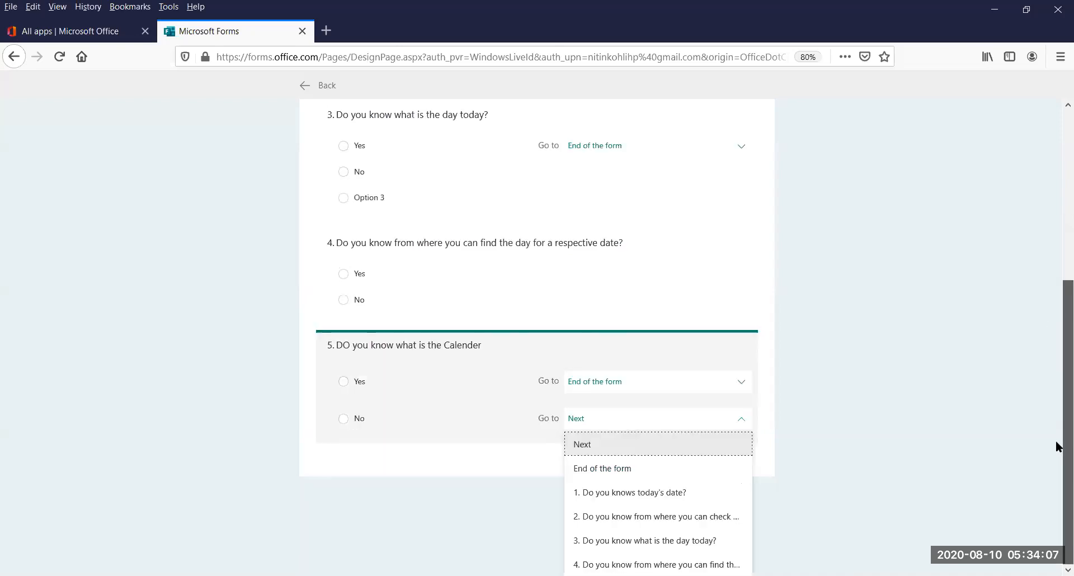
scroll(871, 450, up, 3)
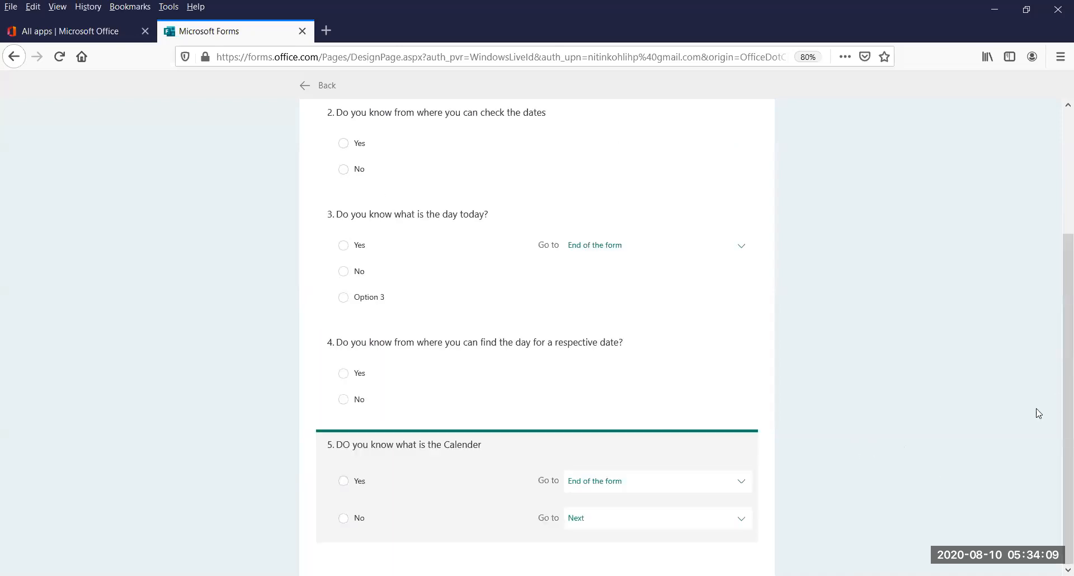
drag(1066, 394, 1066, 254)
click(319, 87)
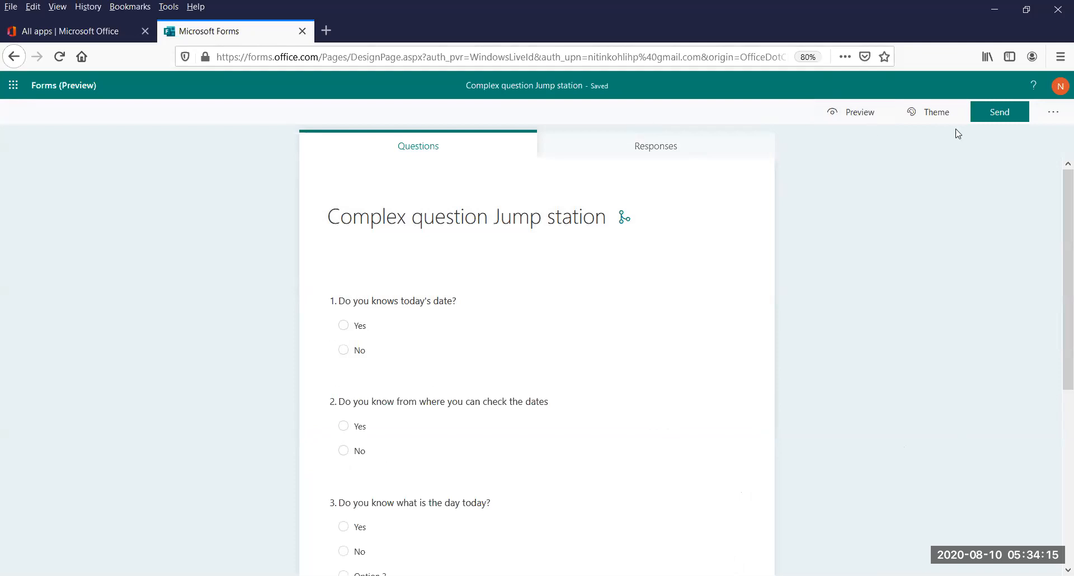
Copy the form's response link and open it in a new browser tab
click(1004, 110)
click(1034, 217)
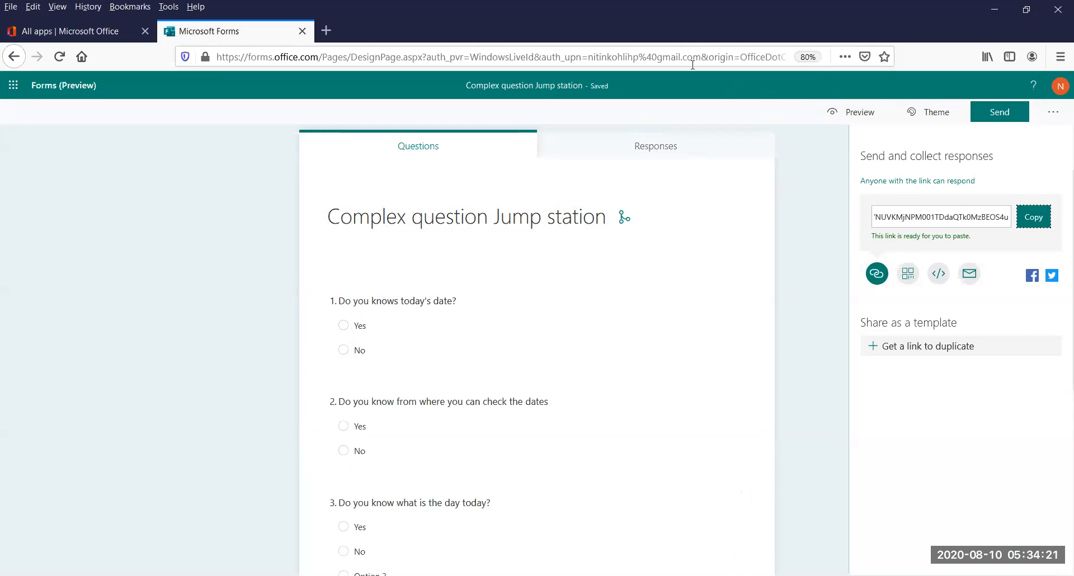
click(326, 30)
right_click(328, 58)
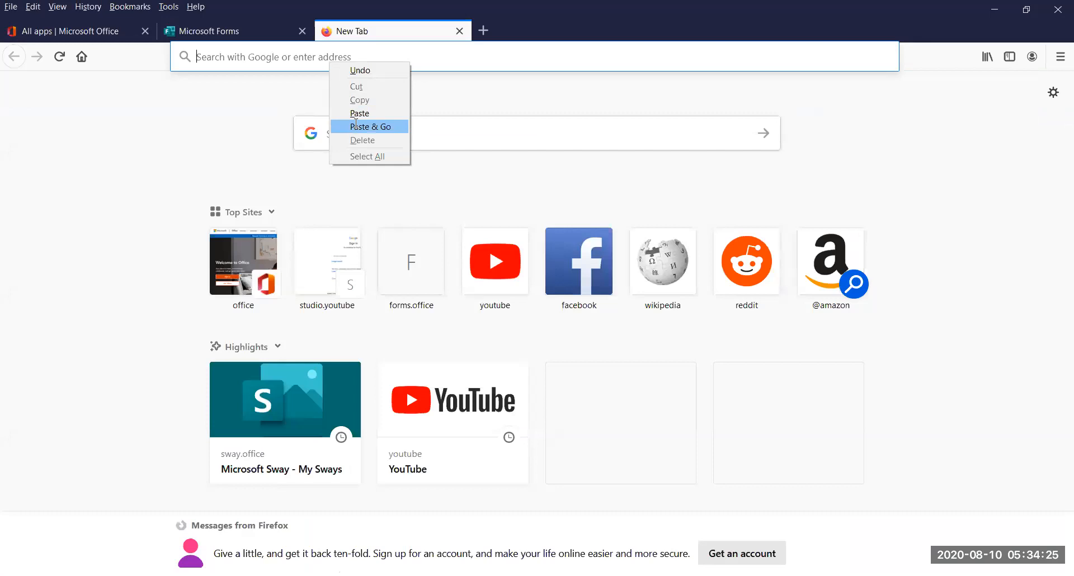
click(356, 126)
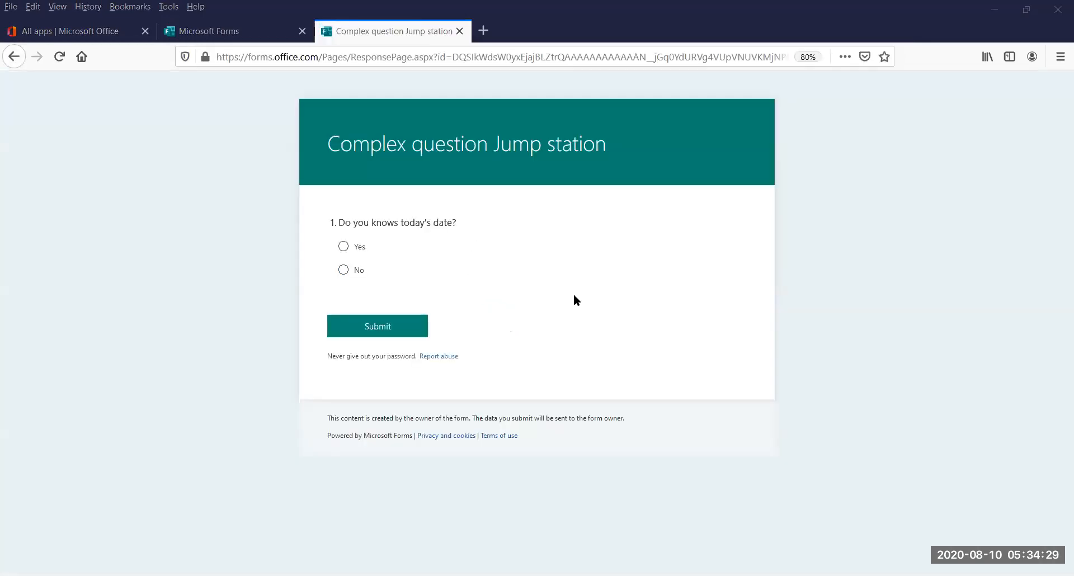
Test the branching by choosing both Yes and No on questions 1, 2 and 3 of the response form, ending on No for each
click(343, 247)
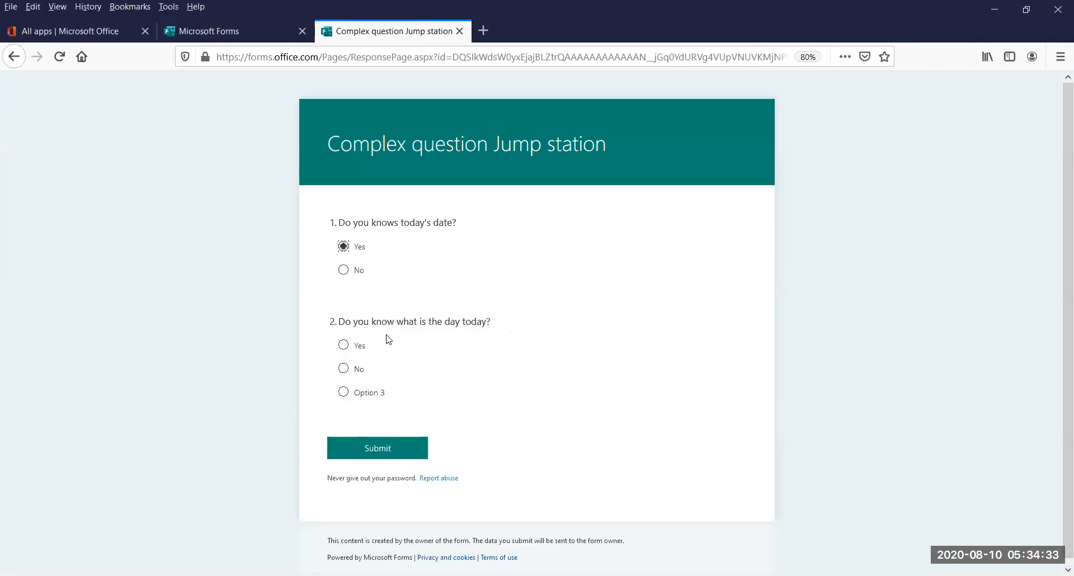
click(344, 271)
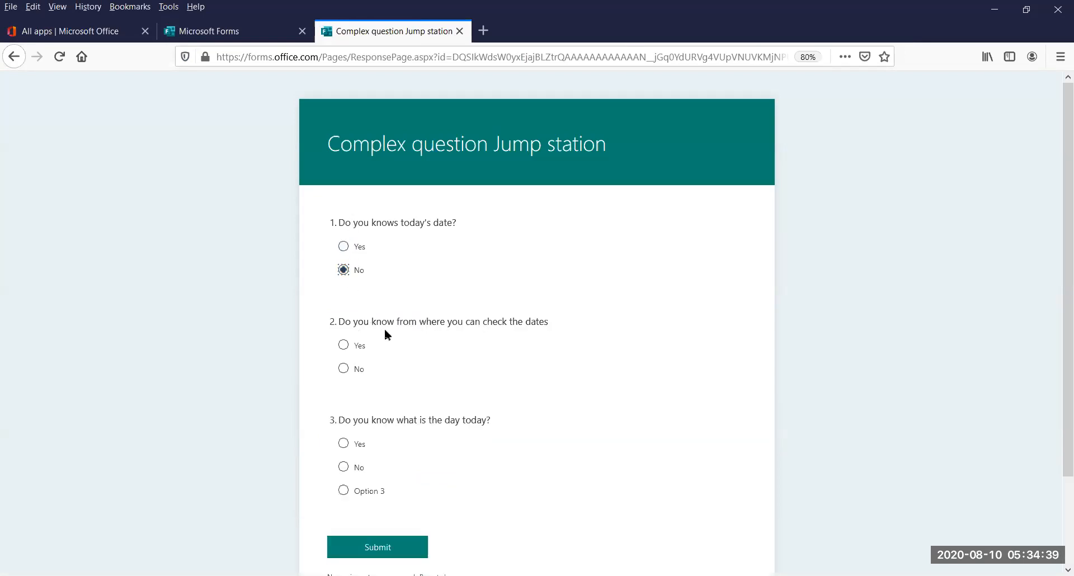
click(344, 346)
click(344, 369)
click(345, 444)
click(352, 468)
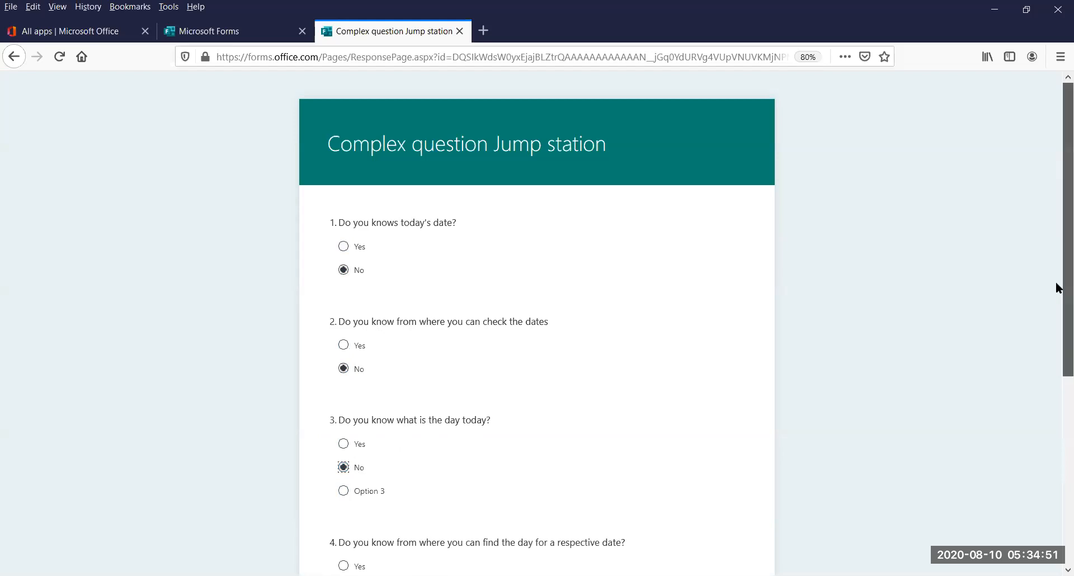
Test questions 4 and 5 of the response form with both Yes and No, ending on No for each
scroll(1056, 281, down, 5)
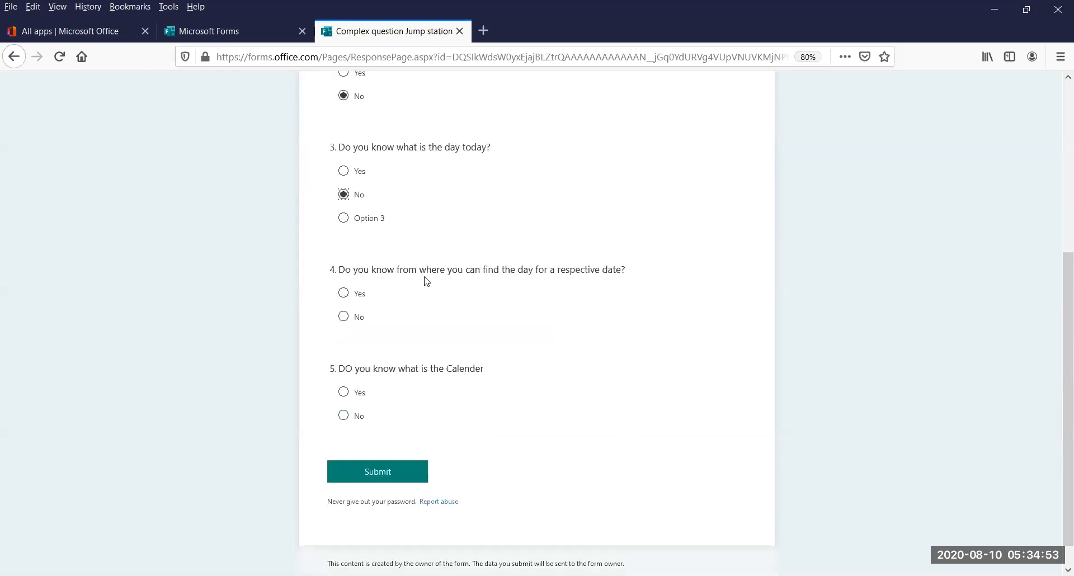
click(344, 317)
click(343, 294)
click(344, 317)
click(365, 398)
click(365, 420)
drag(1057, 338, 1055, 128)
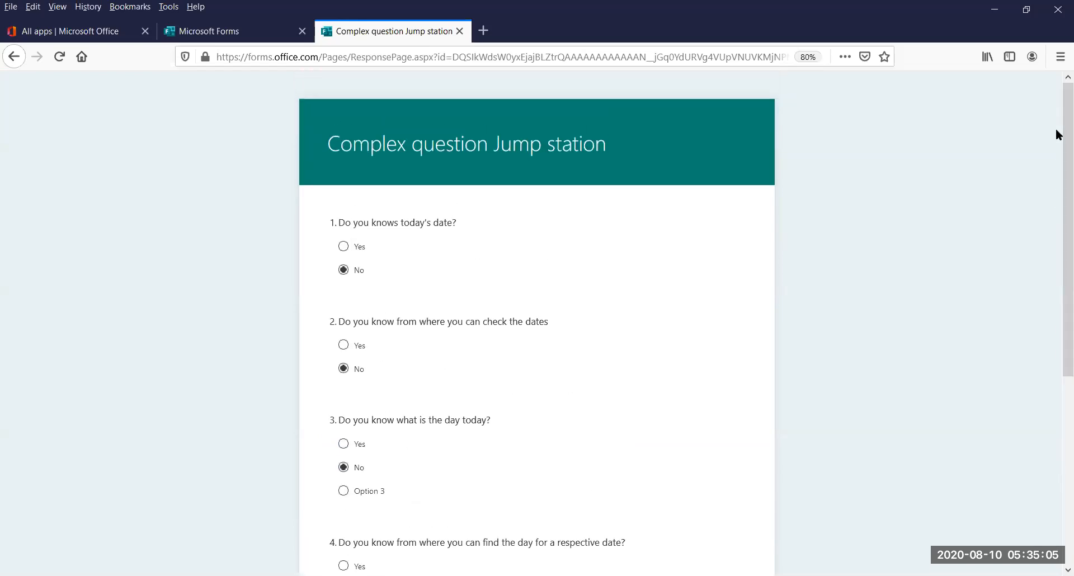